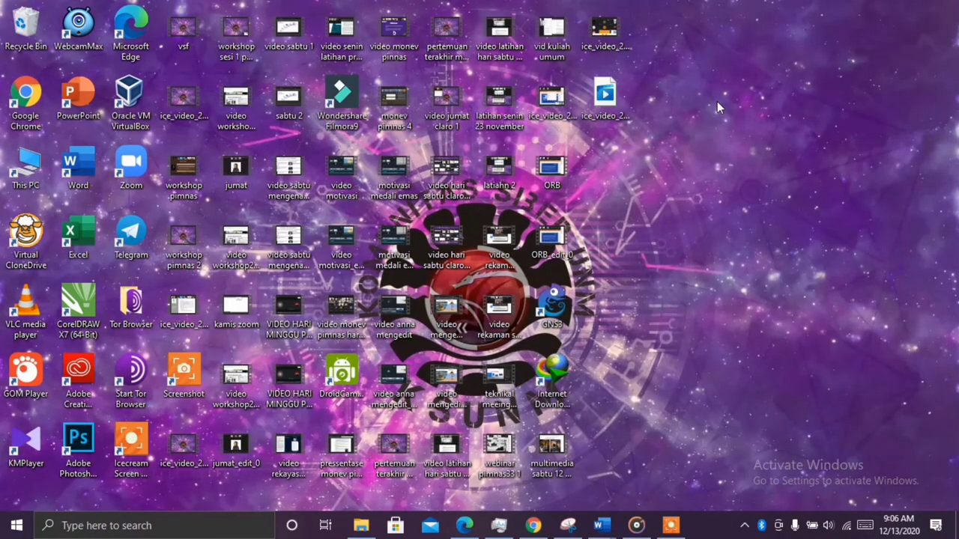
# Refresh the Windows desktop several times from its right-click menu
pyautogui.rightClick(699, 131)
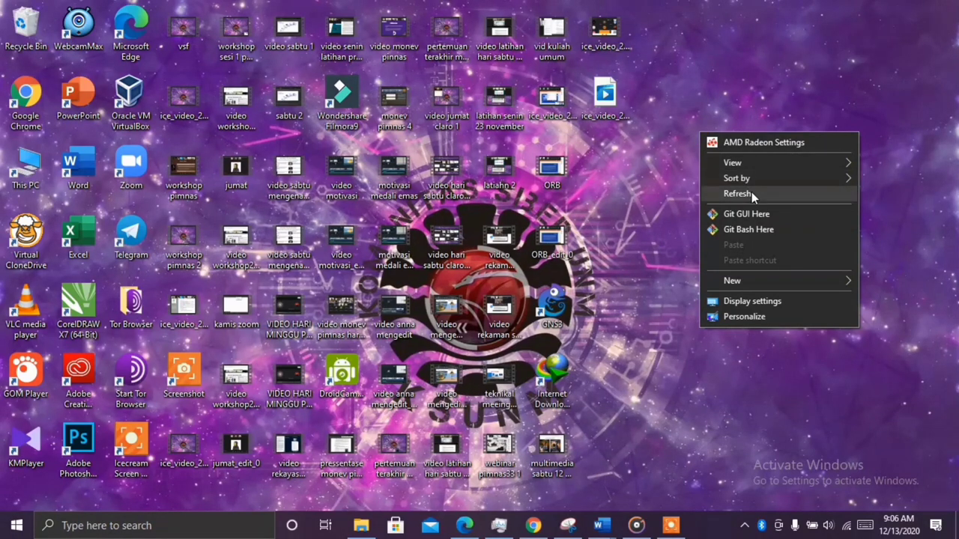
pyautogui.click(751, 192)
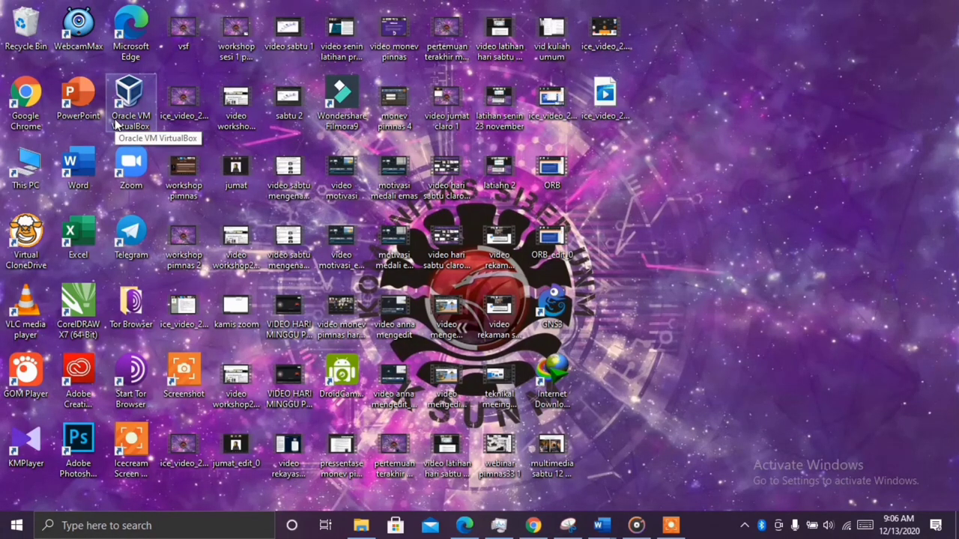
pyautogui.rightClick(710, 96)
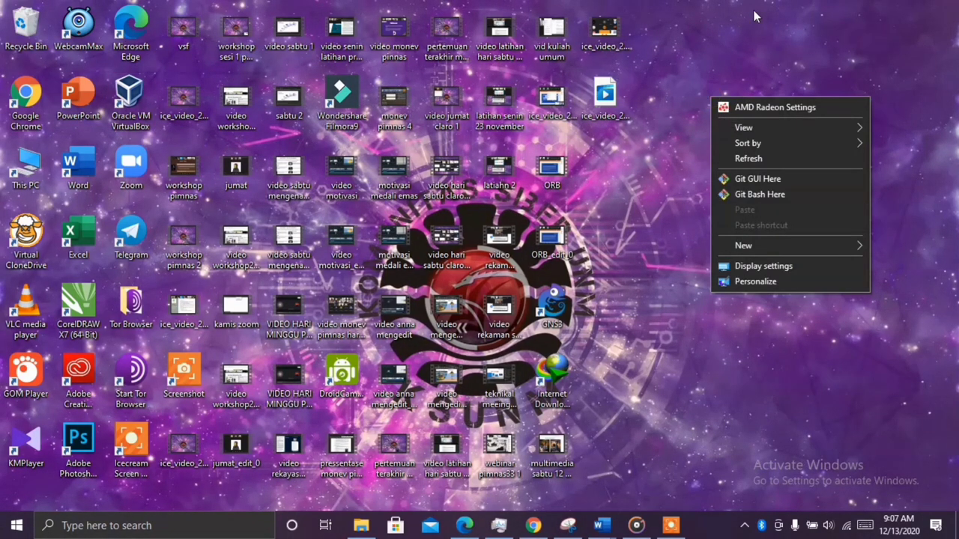
pyautogui.click(762, 160)
pyautogui.rightClick(744, 72)
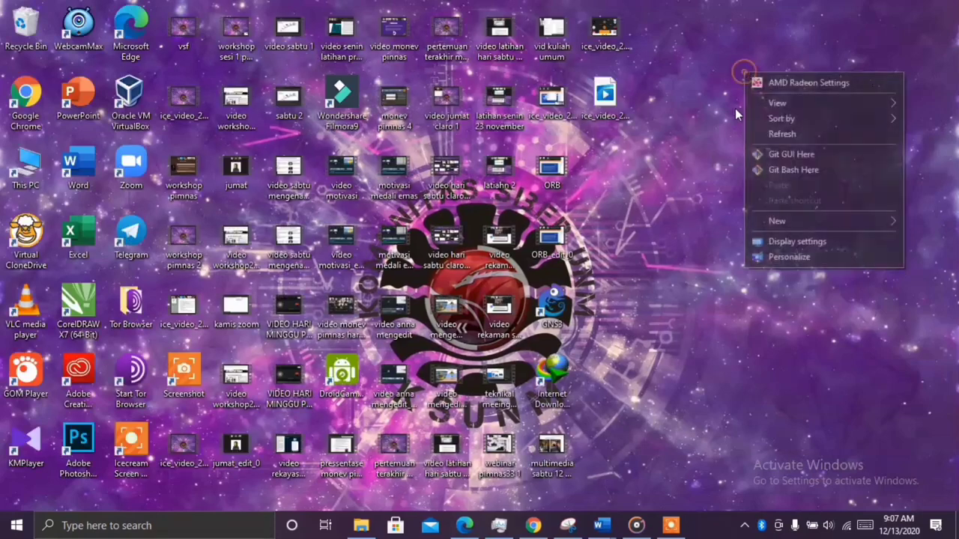
pyautogui.click(761, 129)
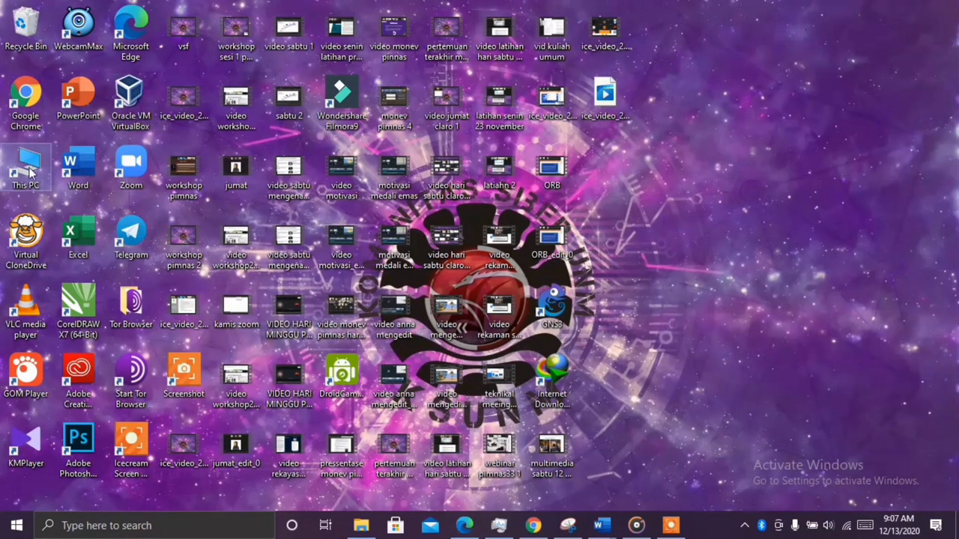
# Launch Oracle VM VirtualBox from its desktop shortcut and refresh the desktop again
pyautogui.click(111, 107)
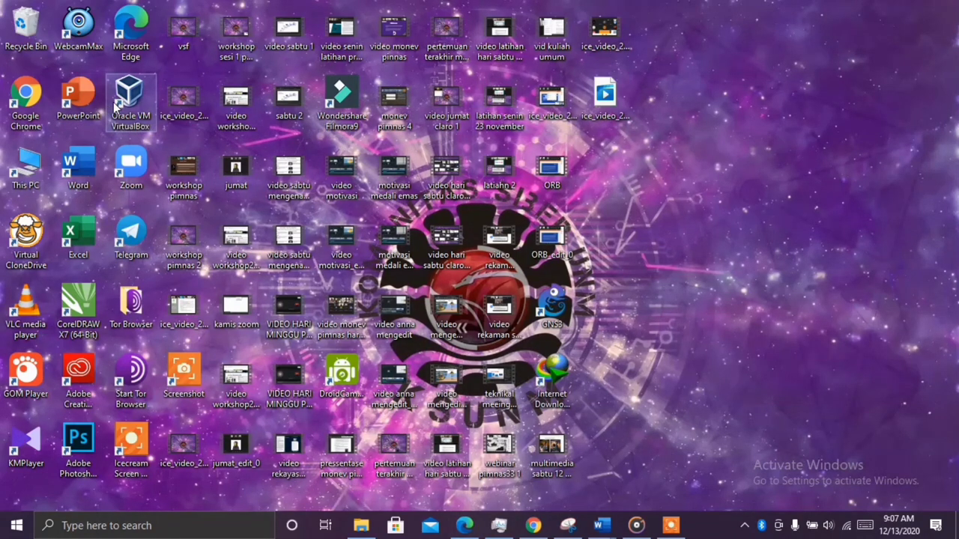
pyautogui.doubleClick(114, 107)
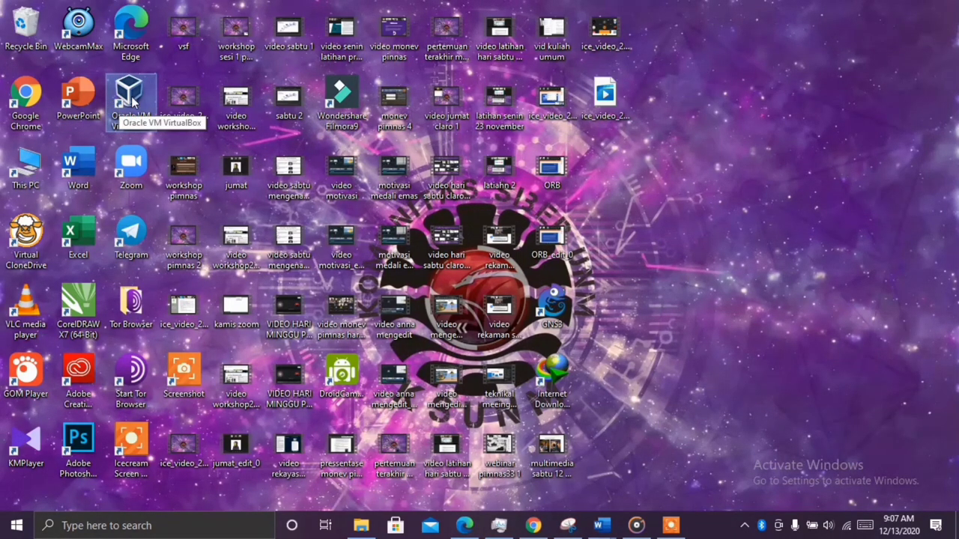
pyautogui.rightClick(665, 107)
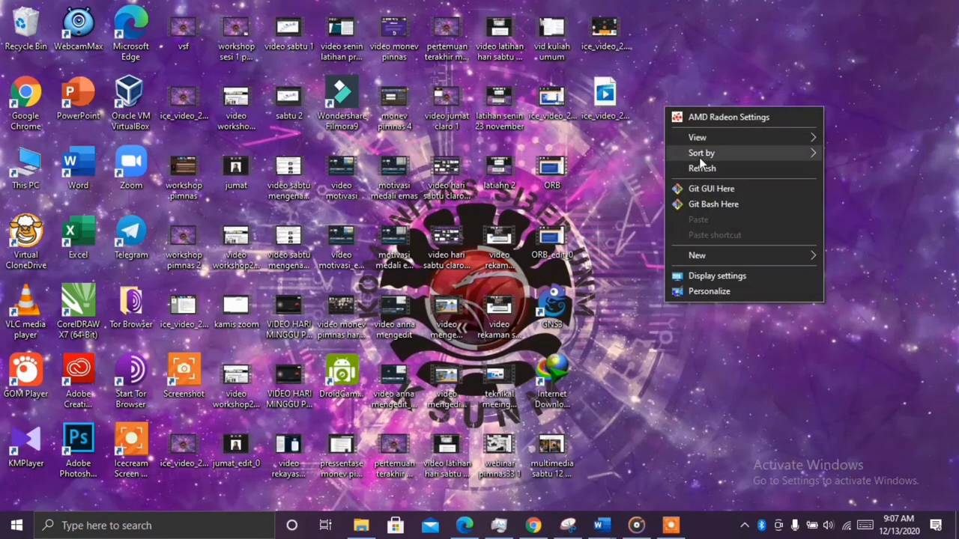
pyautogui.click(725, 173)
pyautogui.rightClick(725, 142)
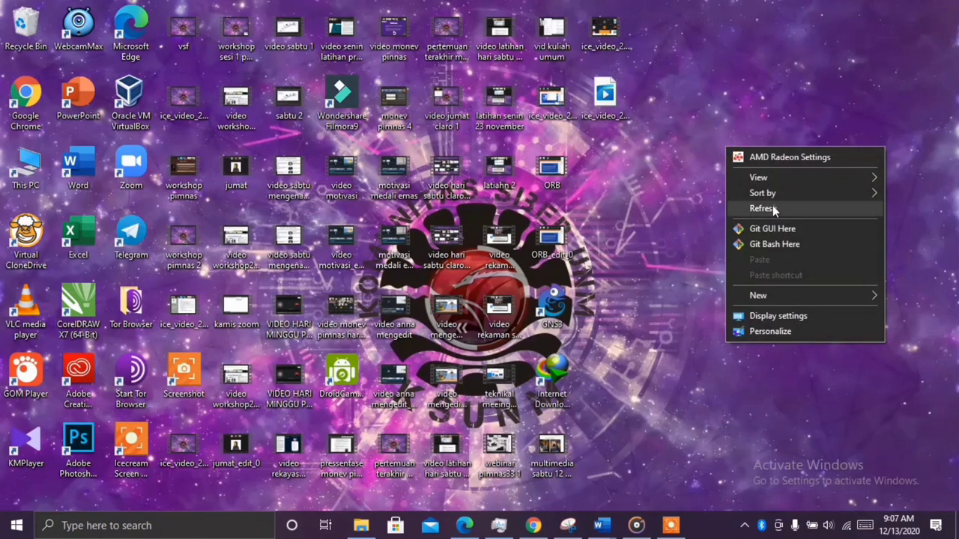
pyautogui.click(772, 205)
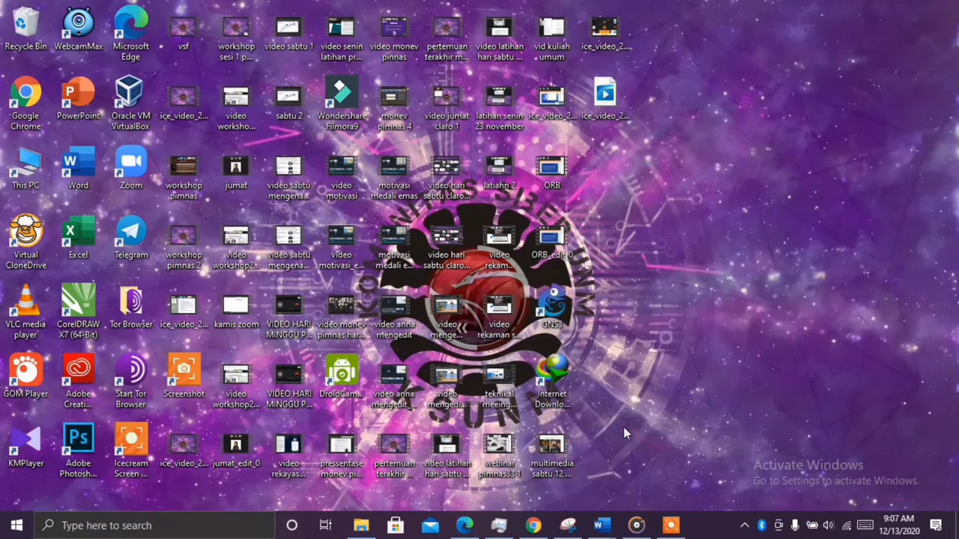
# In Chrome, search 'virtual box' in a new tab and open the virtualbox.org Downloads page
pyautogui.click(536, 527)
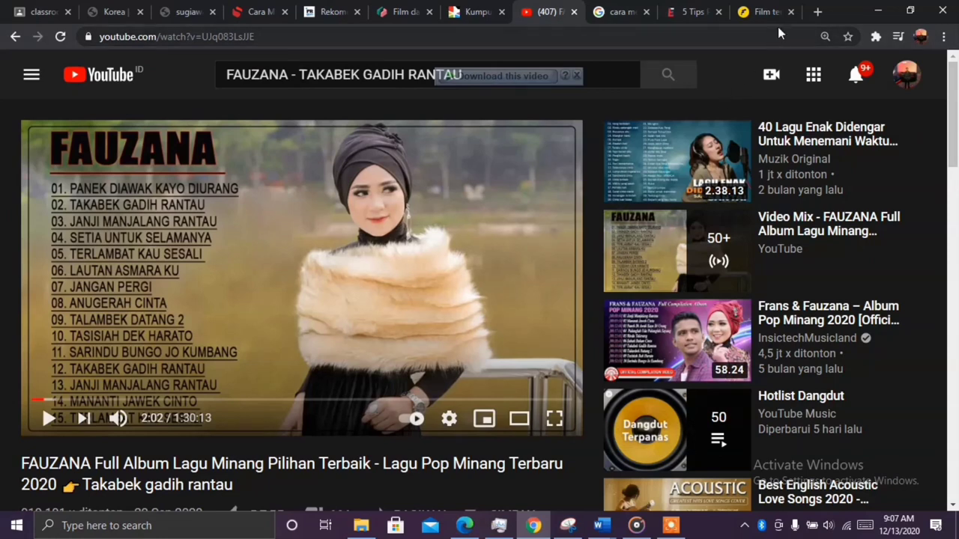
pyautogui.click(817, 12)
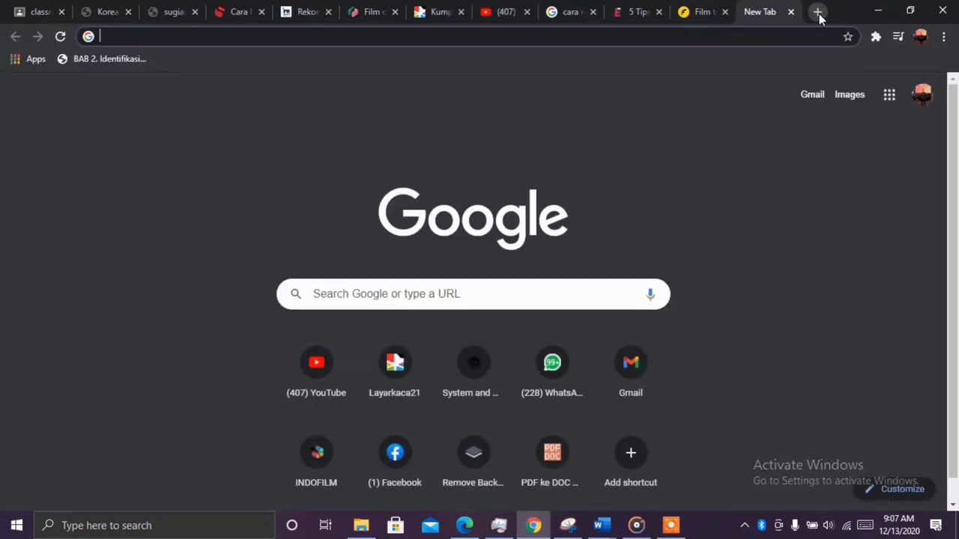
pyautogui.write('virtual')
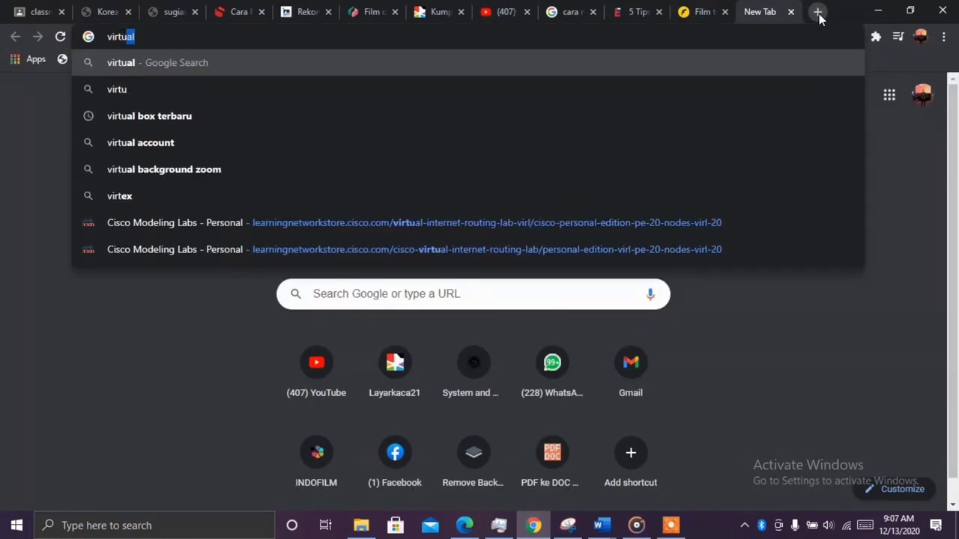
pyautogui.write(' box')
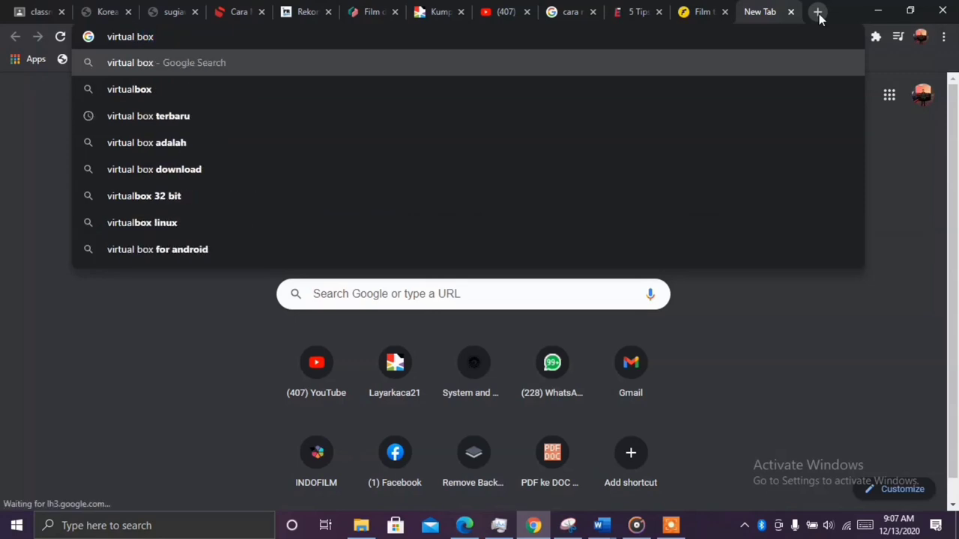
pyautogui.press('Return')
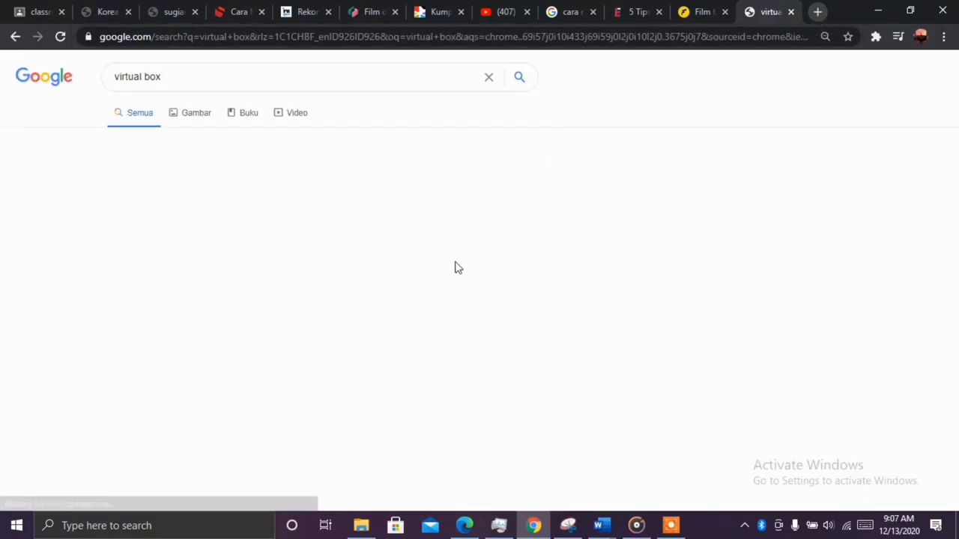
pyautogui.scroll(-1, 179, 274)
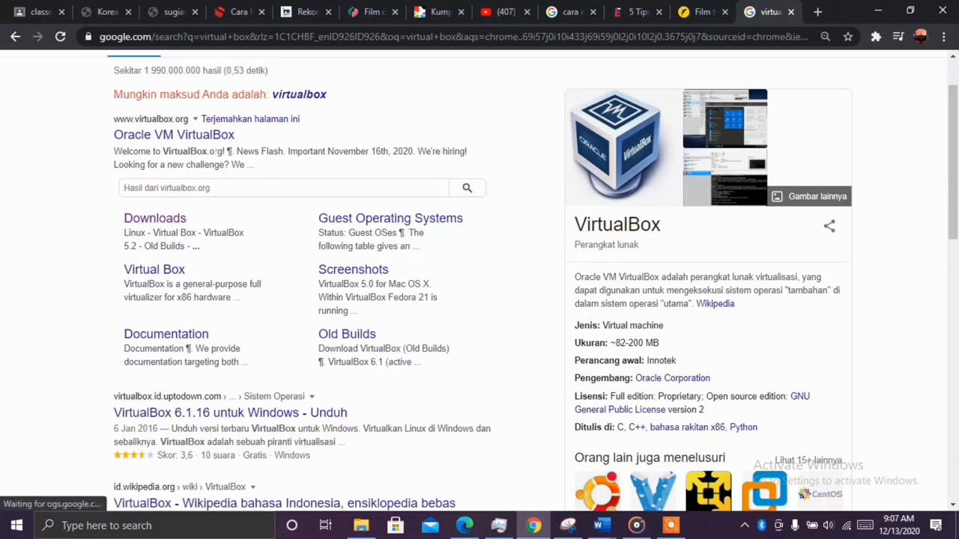
pyautogui.click(152, 222)
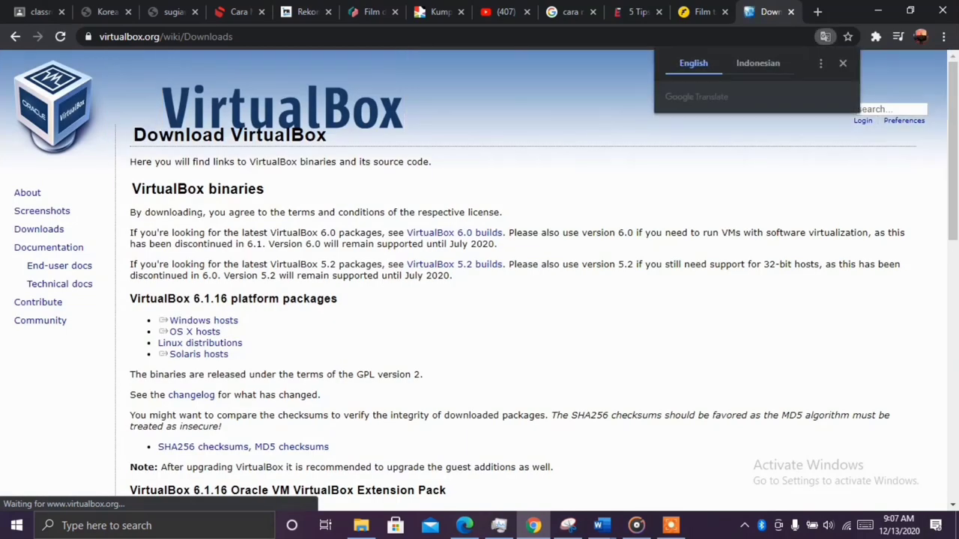
# Look over the platform package and Linux/OS X host links, then minimize Chrome
pyautogui.scroll(-3, 205, 259)
pyautogui.moveTo(159, 196); pyautogui.dragTo(218, 193)
pyautogui.click(246, 193)
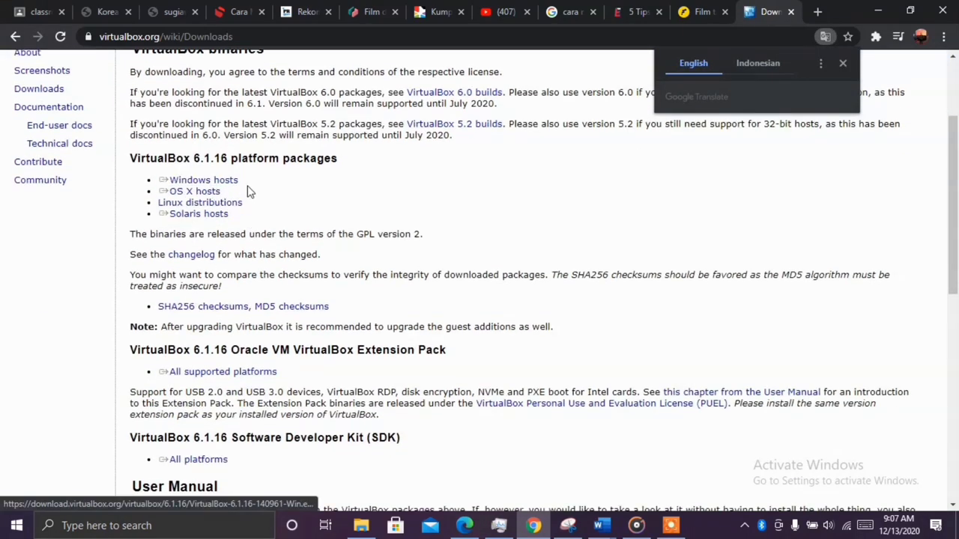
pyautogui.scroll(-3, 295, 163)
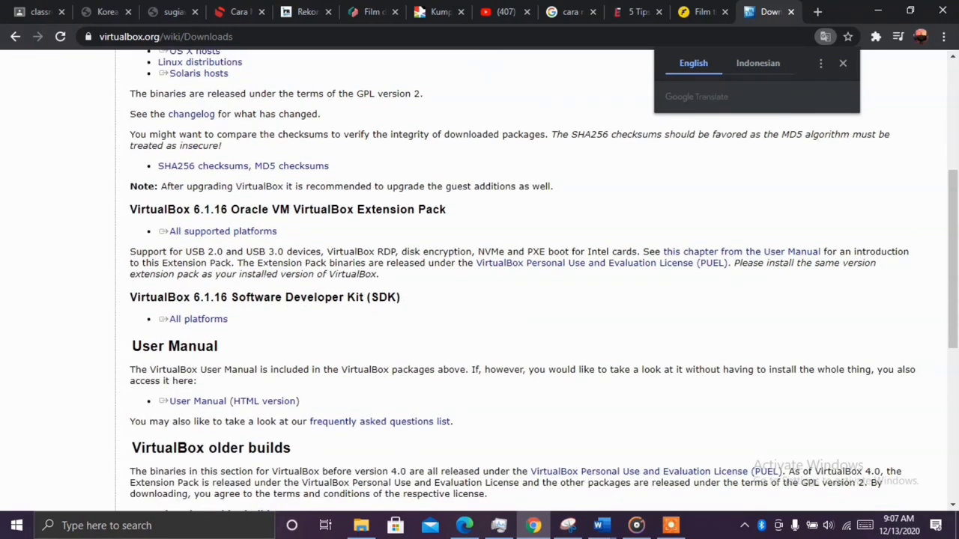
pyautogui.scroll(5, 274, 262)
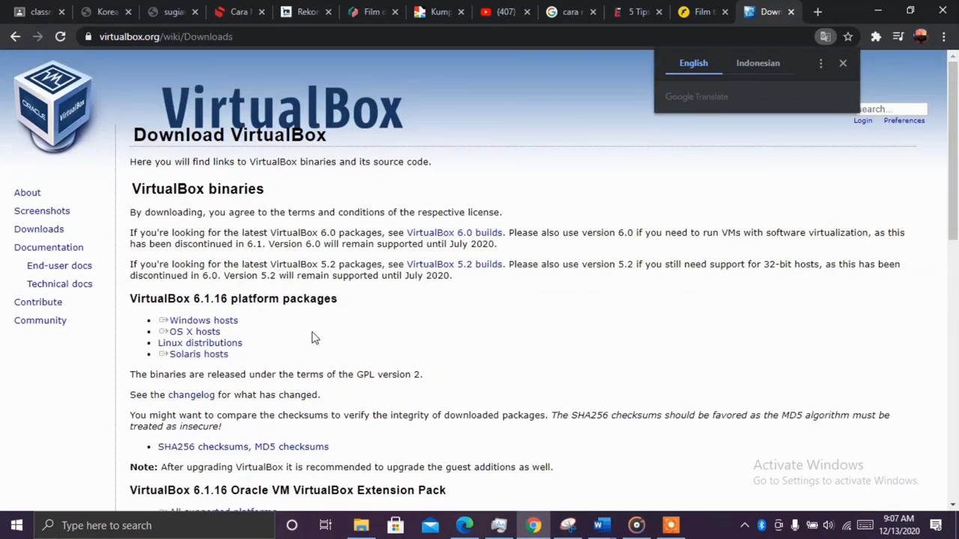
pyautogui.moveTo(243, 343); pyautogui.dragTo(169, 331)
pyautogui.click(223, 305)
pyautogui.click(874, 12)
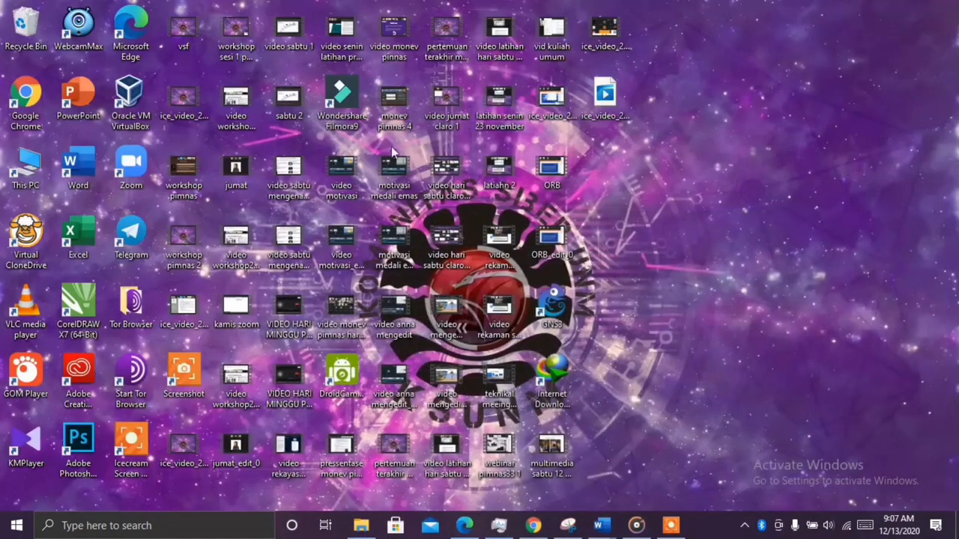
# Open Oracle VM VirtualBox from its desktop shortcut and maximize the Manager window
pyautogui.rightClick(137, 101)
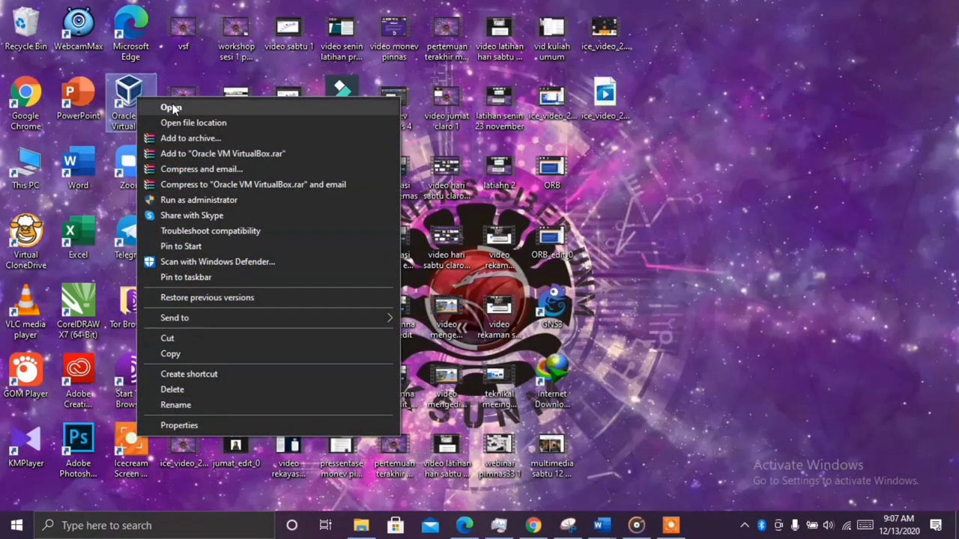
pyautogui.click(172, 107)
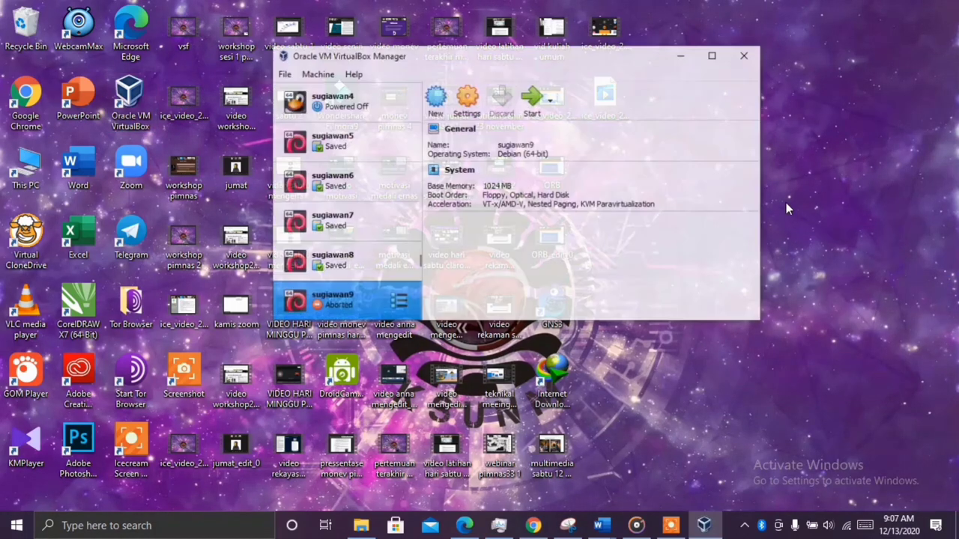
pyautogui.click(717, 63)
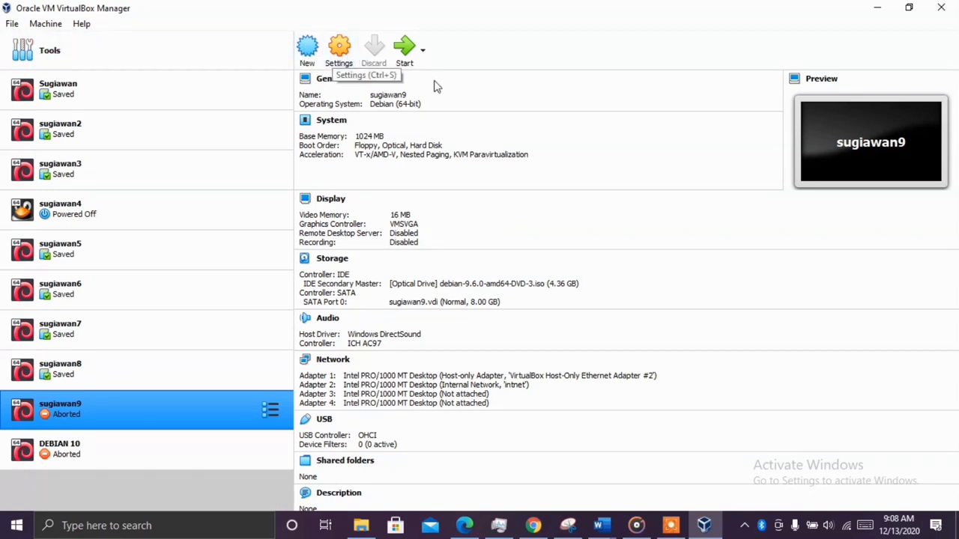
# Start a new virtual machine and name it debian 10 sugiawan
pyautogui.click(308, 51)
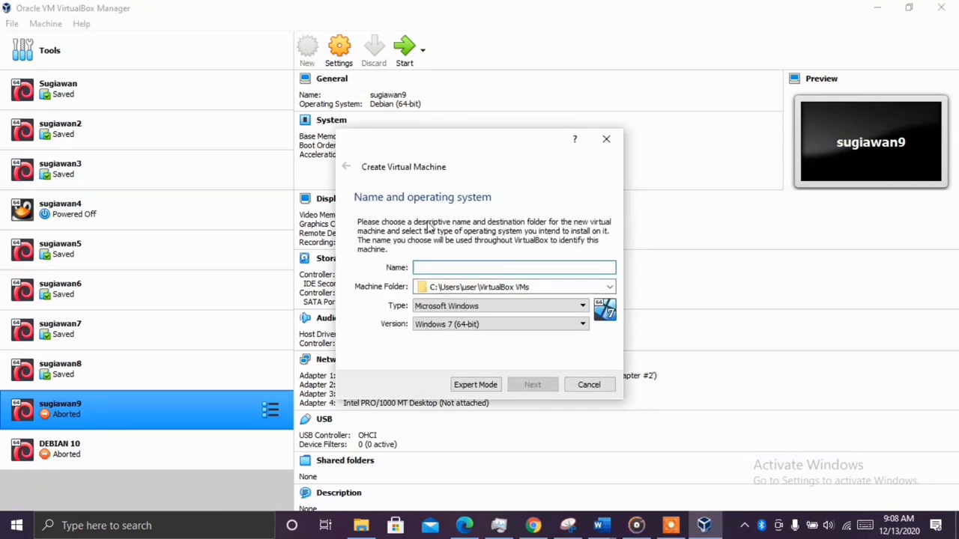
pyautogui.moveTo(451, 144); pyautogui.dragTo(460, 79)
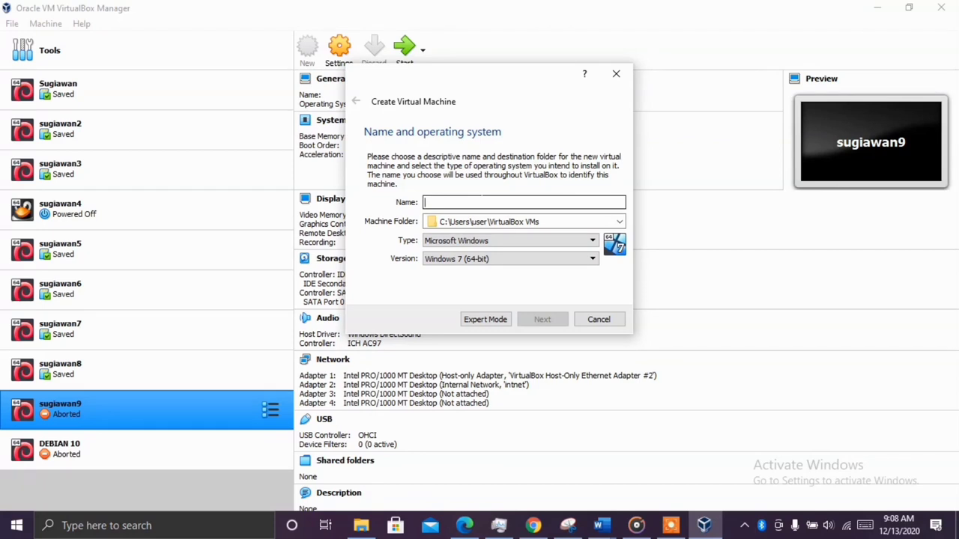
pyautogui.write('debian 10 sugiawan')
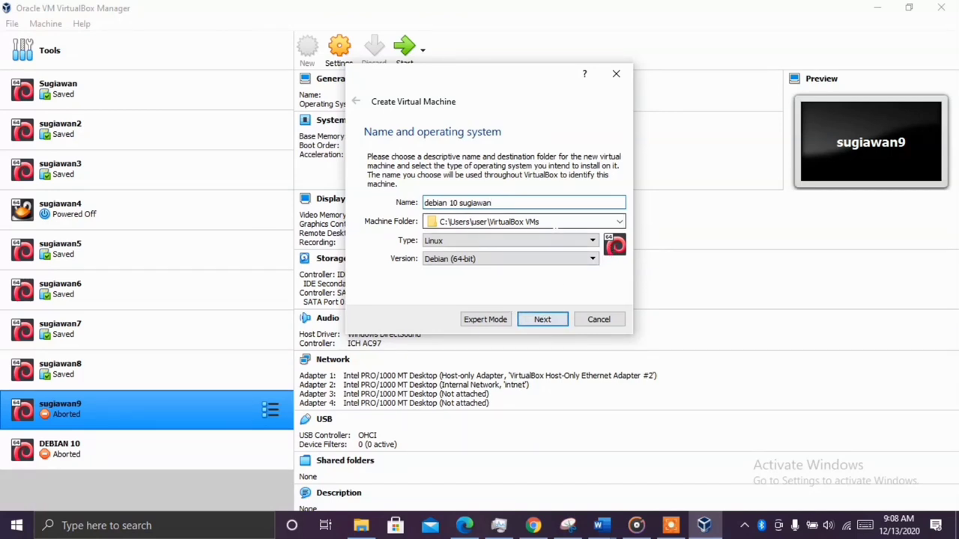
# Keep type Linux, choose version Debian (64-bit), and continue to memory size
pyautogui.click(564, 241)
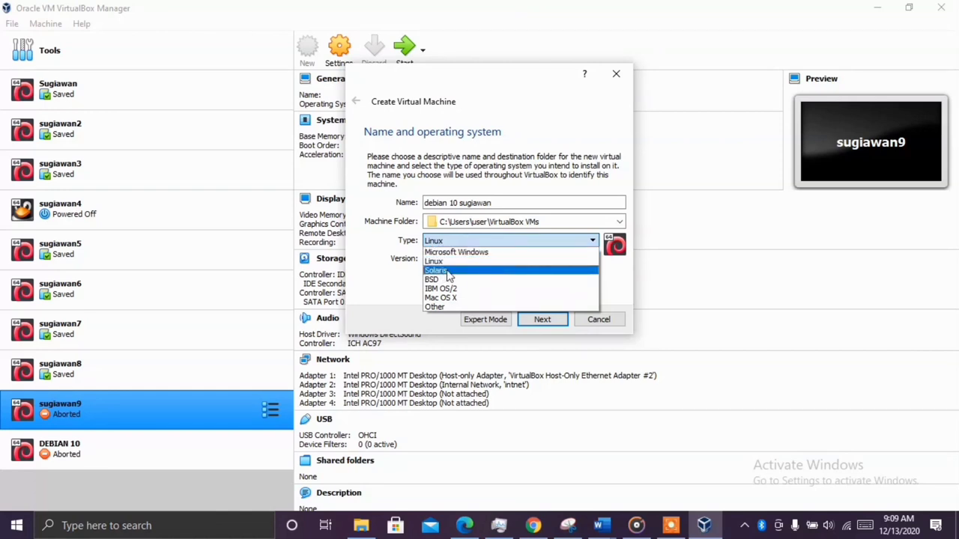
pyautogui.click(501, 240)
pyautogui.click(496, 259)
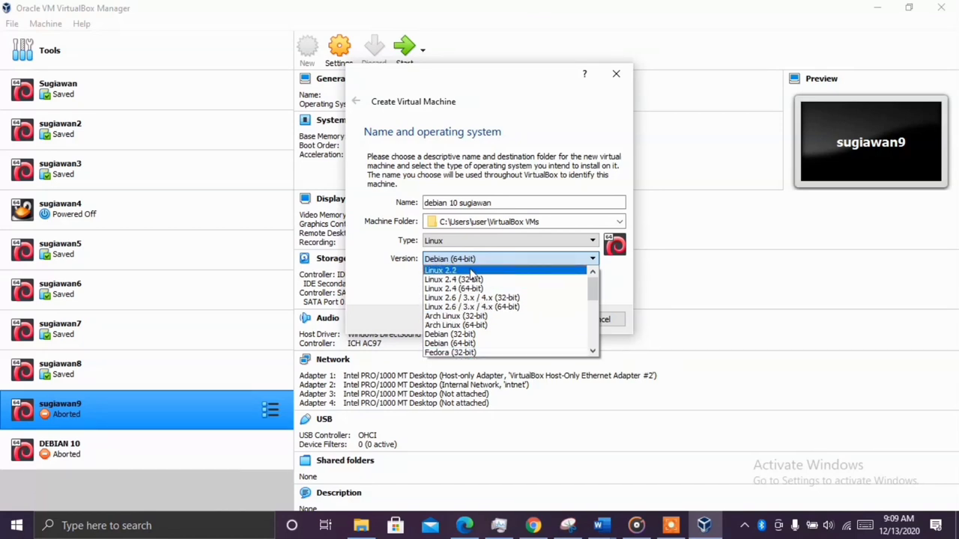
pyautogui.scroll(-5, 472, 284)
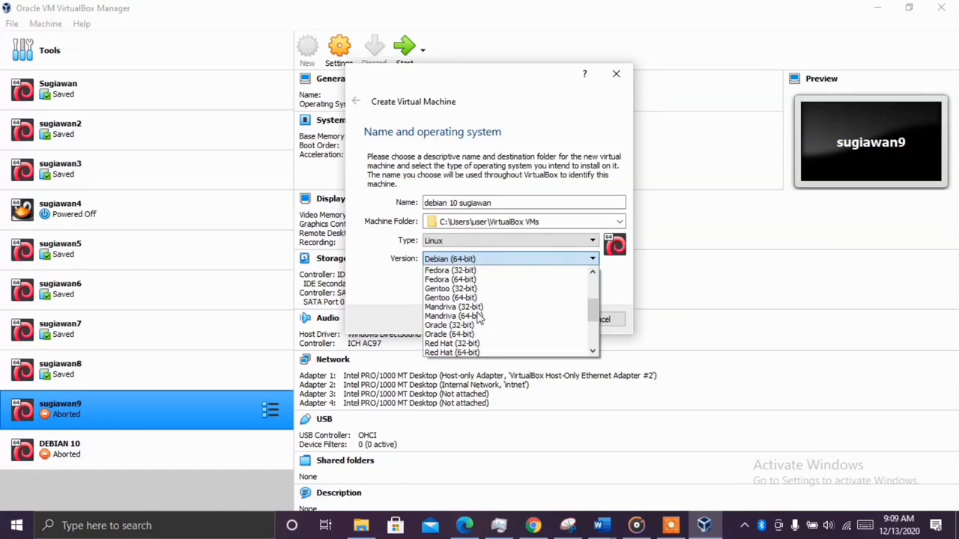
pyautogui.scroll(1, 483, 314)
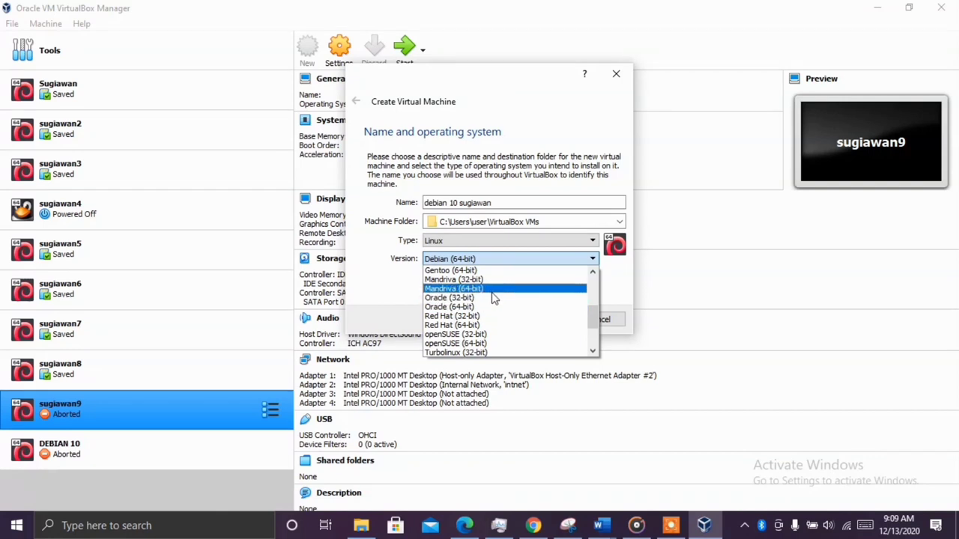
pyautogui.scroll(3, 480, 315)
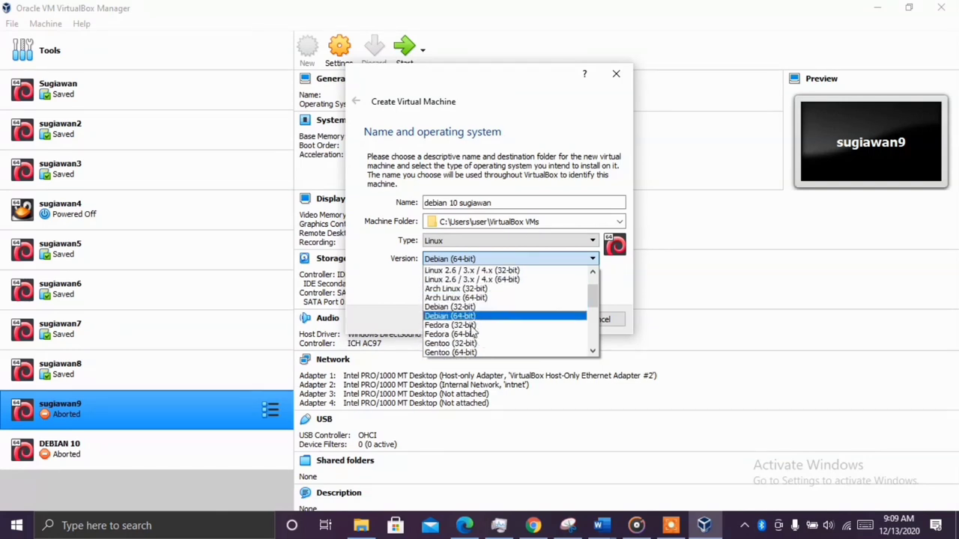
pyautogui.click(453, 316)
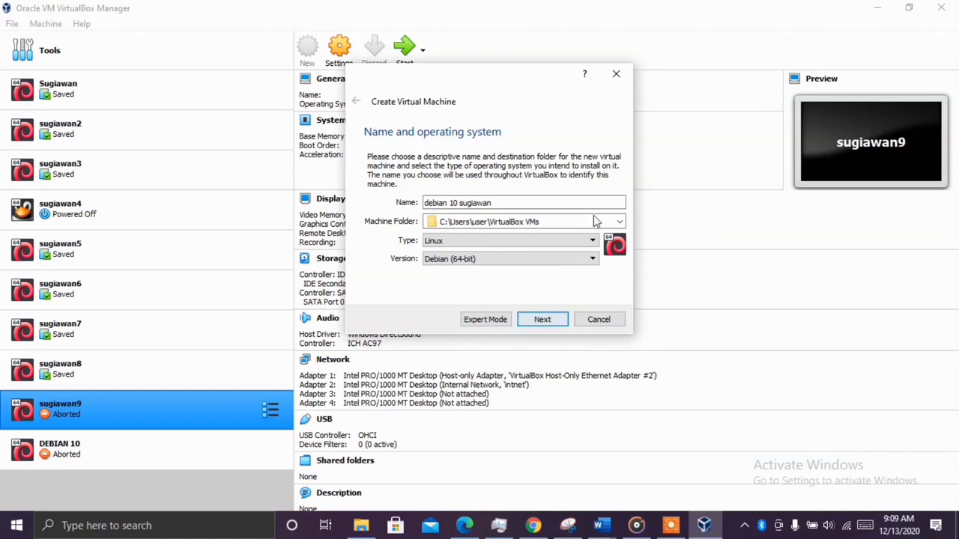
pyautogui.click(543, 320)
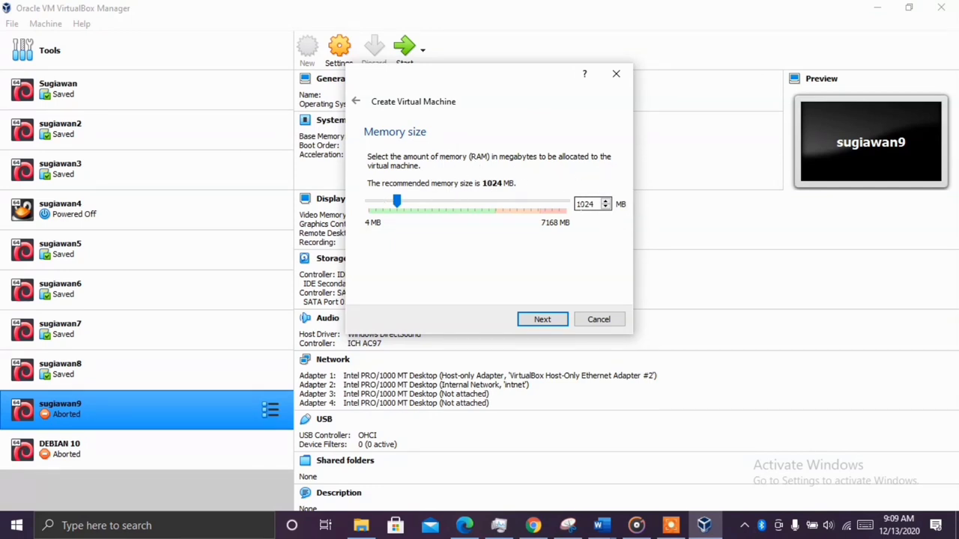
# Accept the recommended 1024 MB of memory and continue to the hard disk step
pyautogui.click(542, 320)
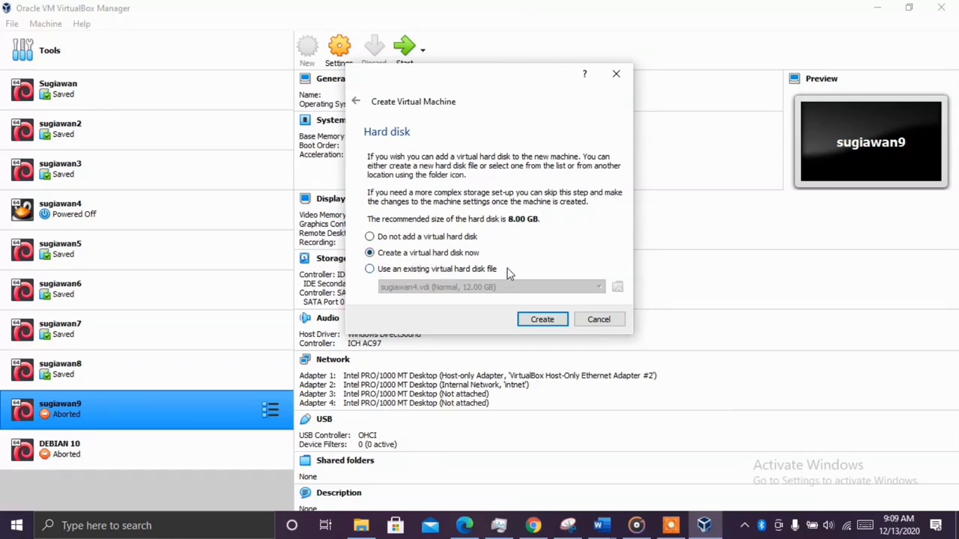
# Create a dynamically allocated 8.00 GB VDI disk named debian 10 sugiawan.vdi
pyautogui.click(542, 320)
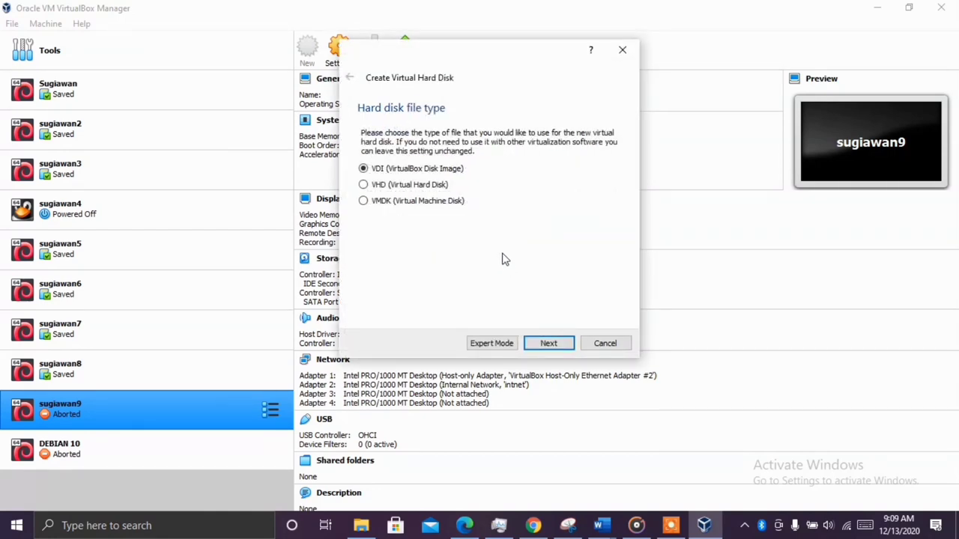
pyautogui.click(537, 341)
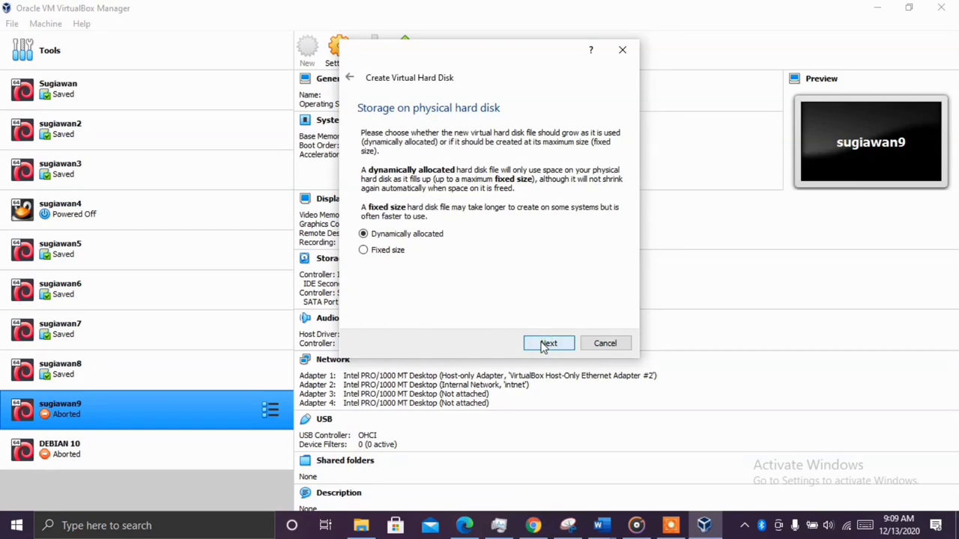
pyautogui.click(545, 343)
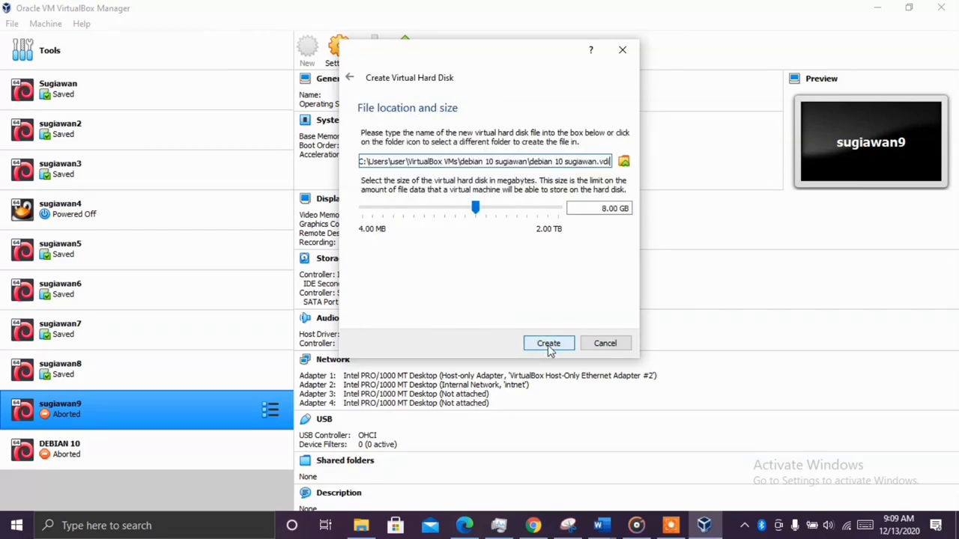
pyautogui.click(549, 346)
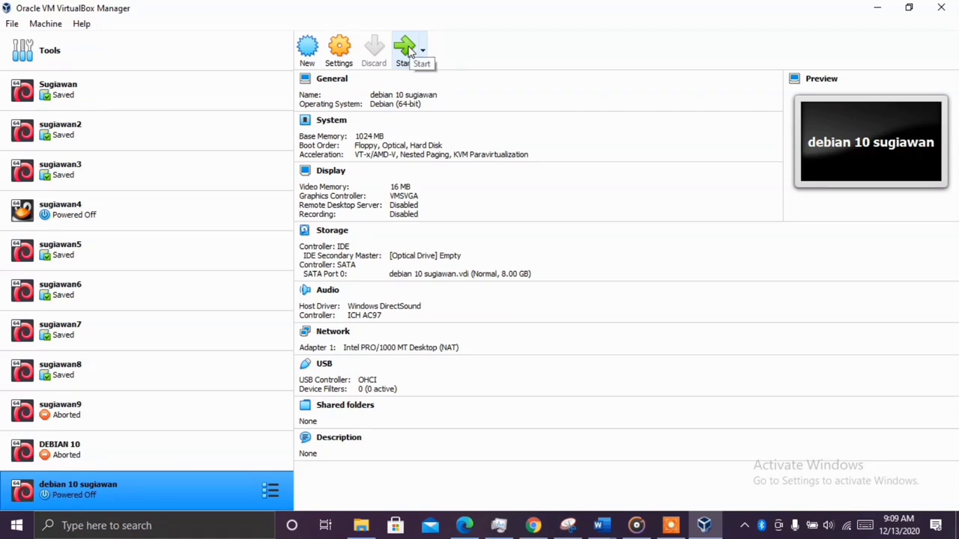
# Start the debian 10 sugiawan machine and browse for a start-up disk image
pyautogui.click(418, 52)
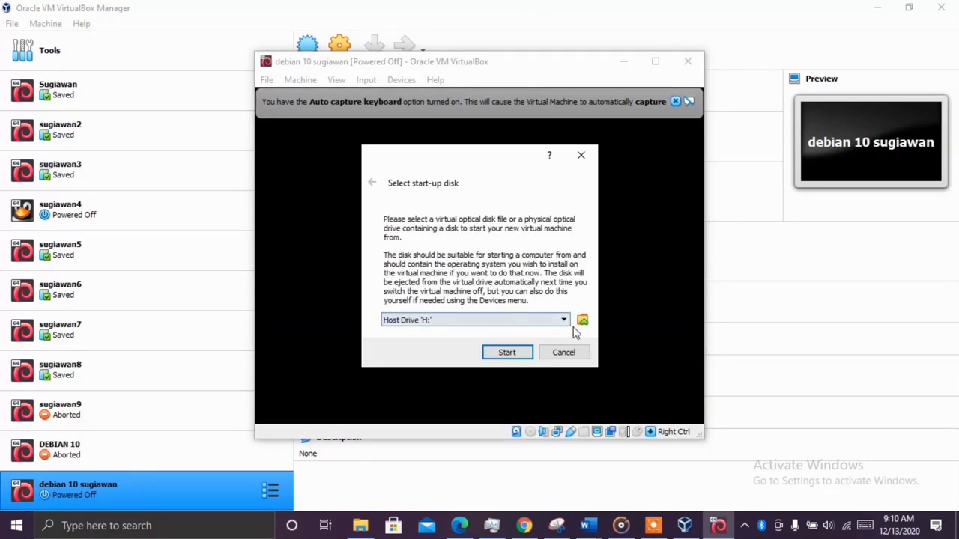
pyautogui.moveTo(455, 157); pyautogui.dragTo(453, 135)
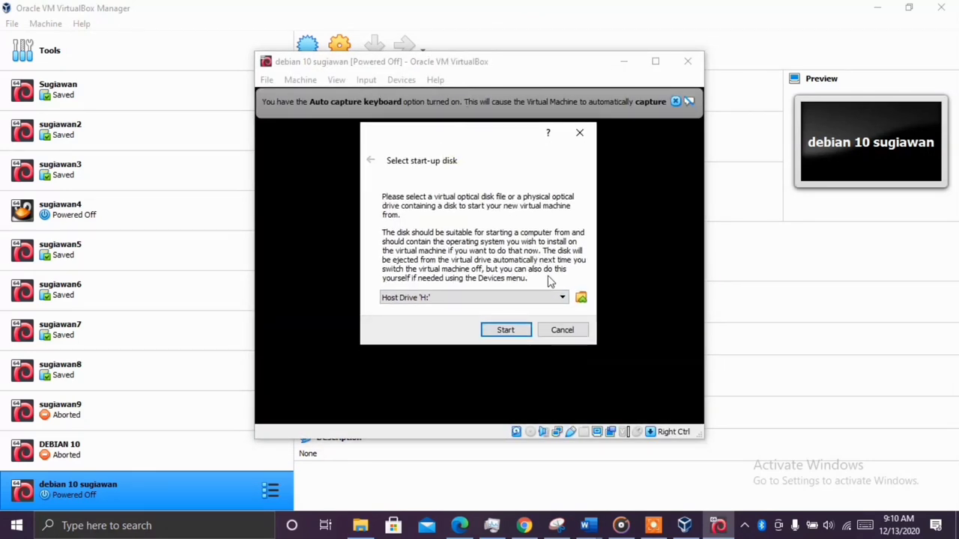
pyautogui.click(582, 298)
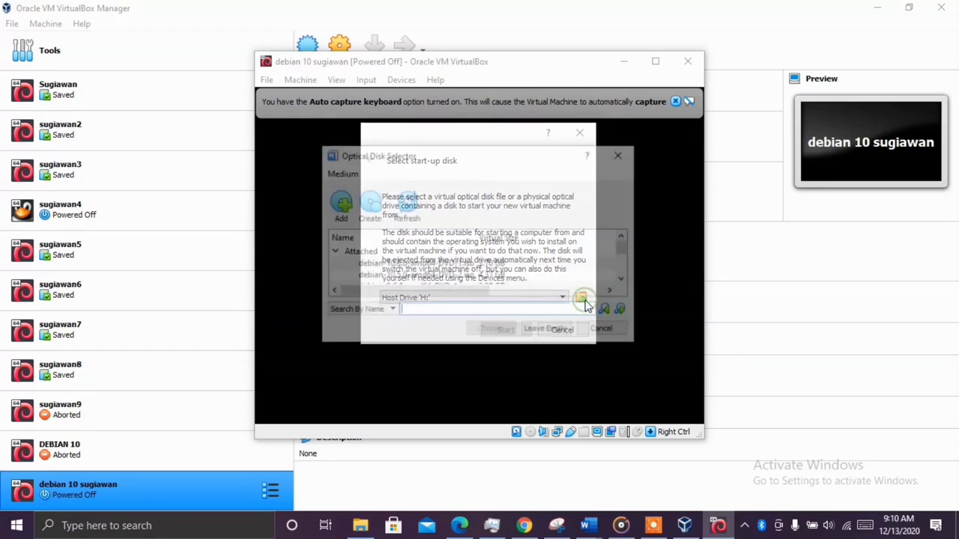
# Look through the Optical Disk Selector, enlarge it, and choose to add an image file
pyautogui.scroll(-2, 472, 267)
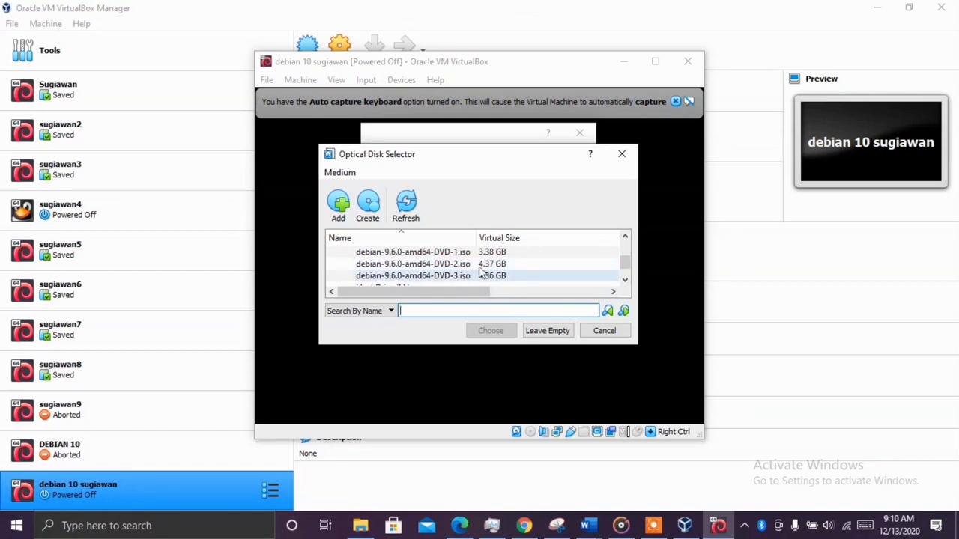
pyautogui.scroll(-1, 520, 272)
pyautogui.scroll(3, 519, 271)
pyautogui.scroll(-3, 517, 273)
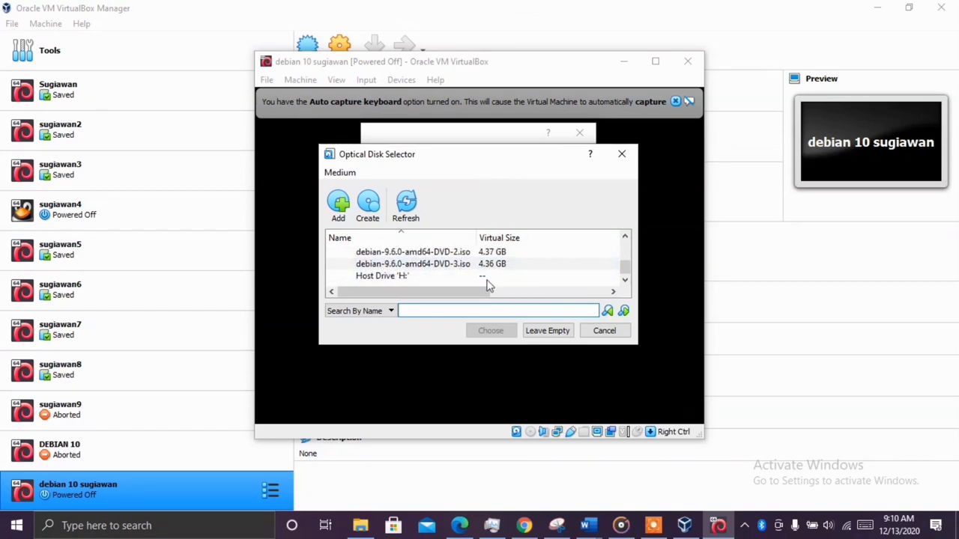
pyautogui.scroll(3, 480, 279)
pyautogui.scroll(-3, 494, 266)
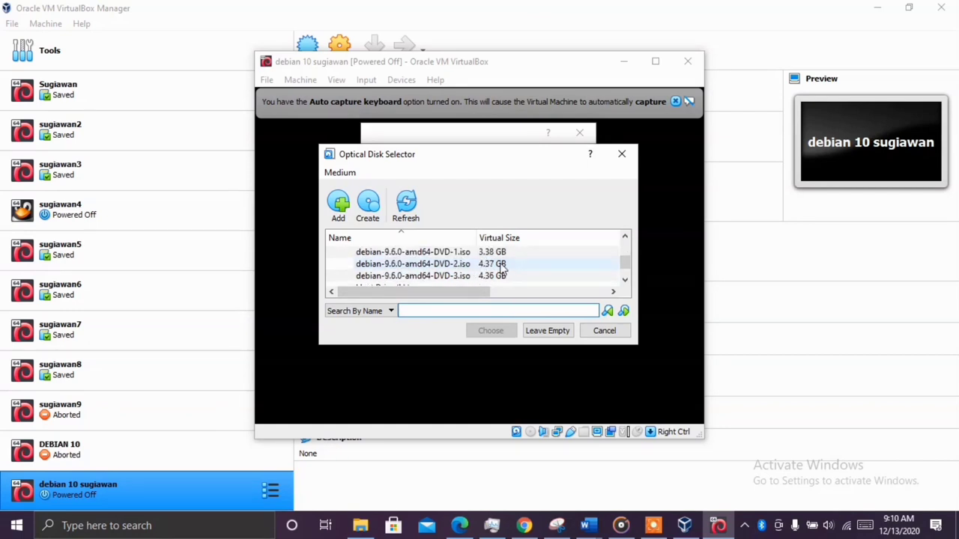
pyautogui.scroll(3, 498, 266)
pyautogui.scroll(-3, 490, 278)
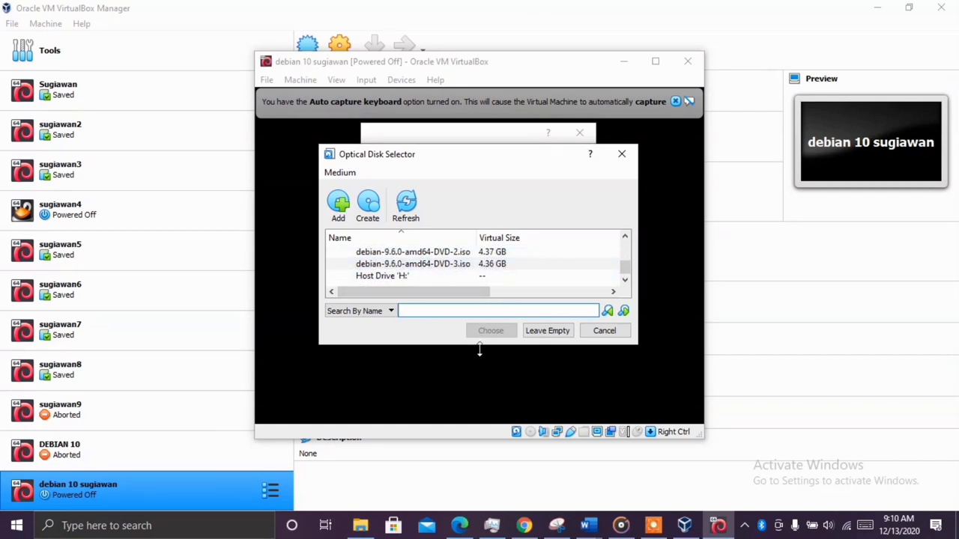
pyautogui.moveTo(480, 349); pyautogui.dragTo(484, 387)
pyautogui.scroll(1, 487, 299)
pyautogui.scroll(-1, 485, 298)
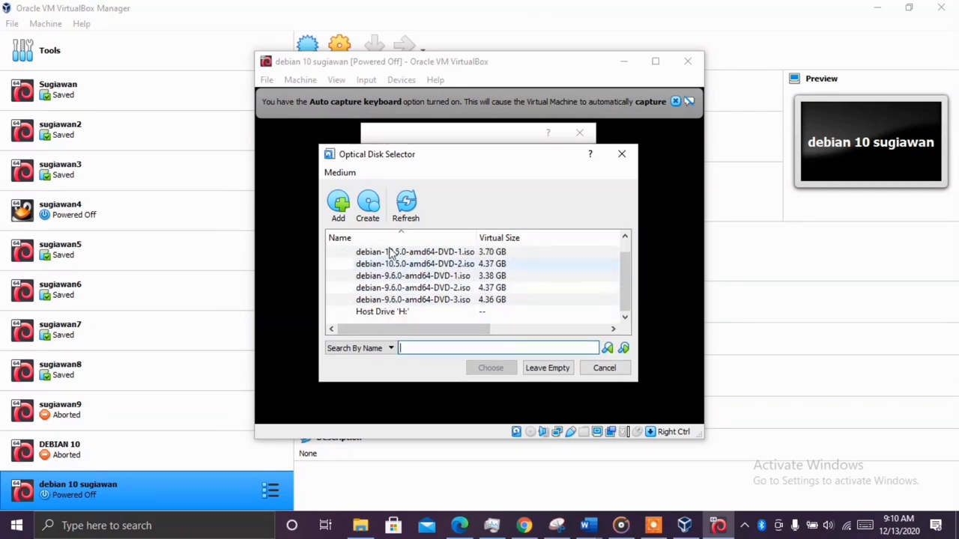
pyautogui.scroll(1, 479, 284)
pyautogui.click(344, 206)
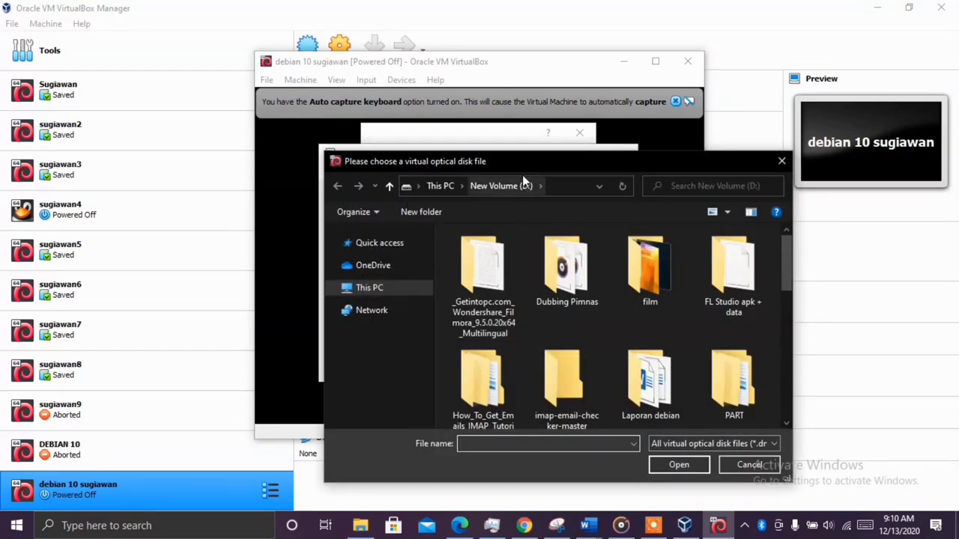
# Add debian-10.5.0-amd64-DVD-1 from New Volume (D:) to the optical disk list
pyautogui.scroll(-1, 524, 208)
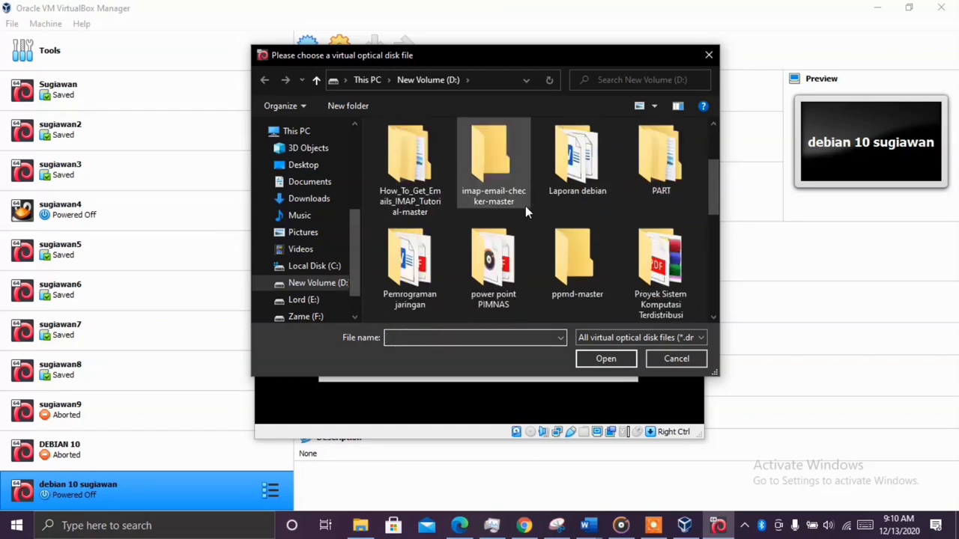
pyautogui.scroll(1, 523, 196)
pyautogui.scroll(-4, 523, 196)
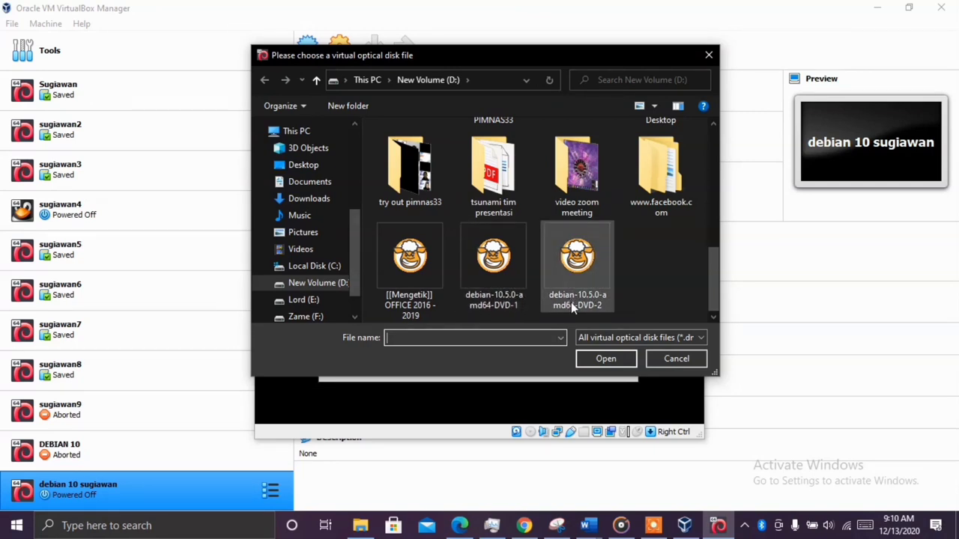
pyautogui.click(511, 296)
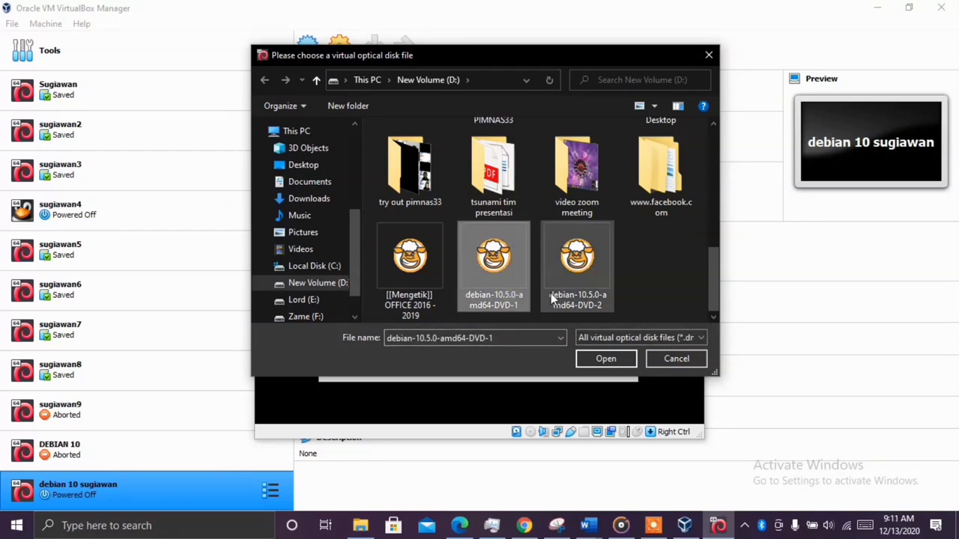
pyautogui.click(608, 360)
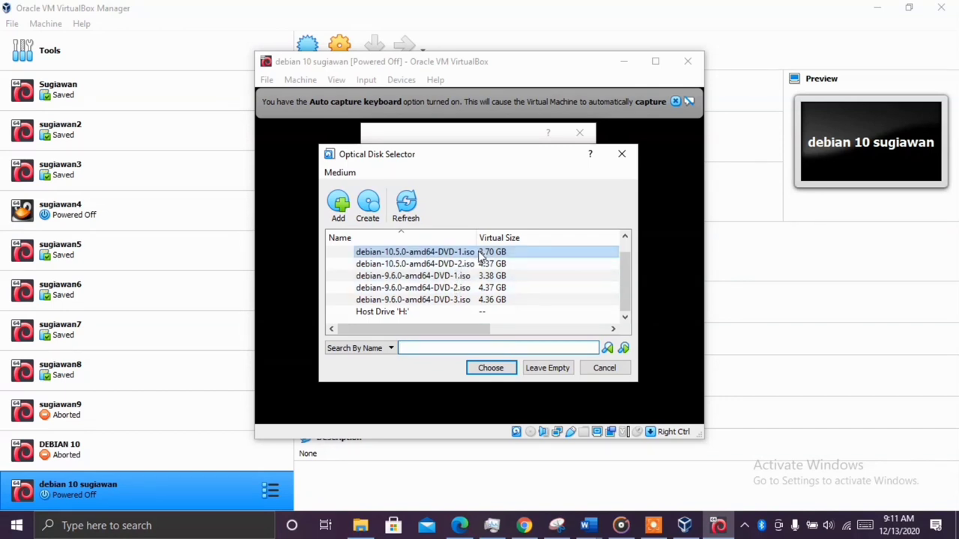
# Choose debian-10.5.0-amd64-DVD-1.iso as the start-up disk and boot the machine
pyautogui.click(462, 265)
pyautogui.click(473, 255)
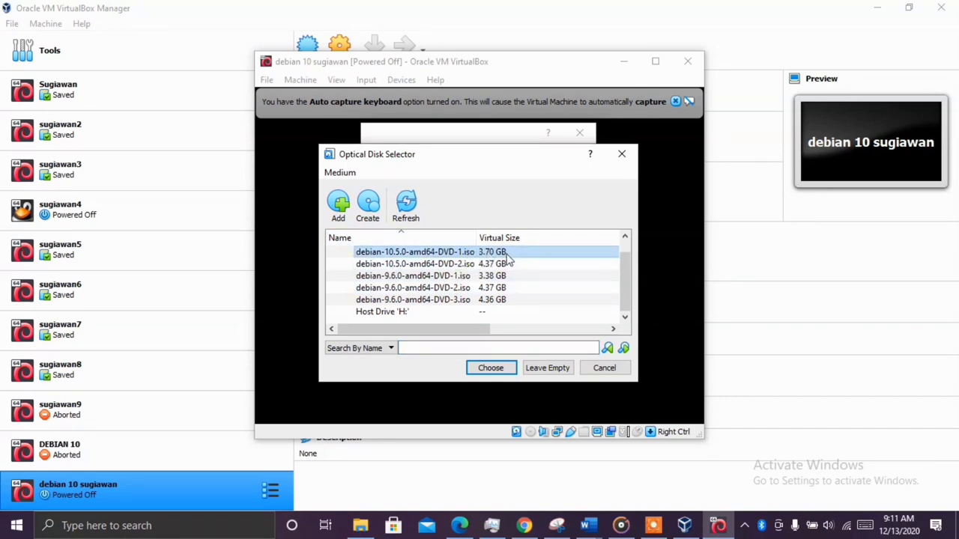
pyautogui.click(493, 369)
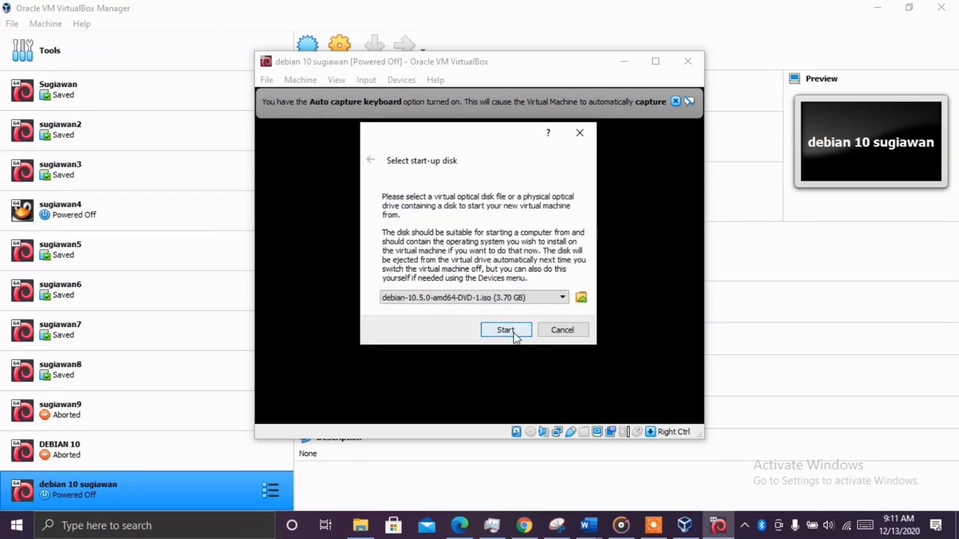
pyautogui.click(507, 331)
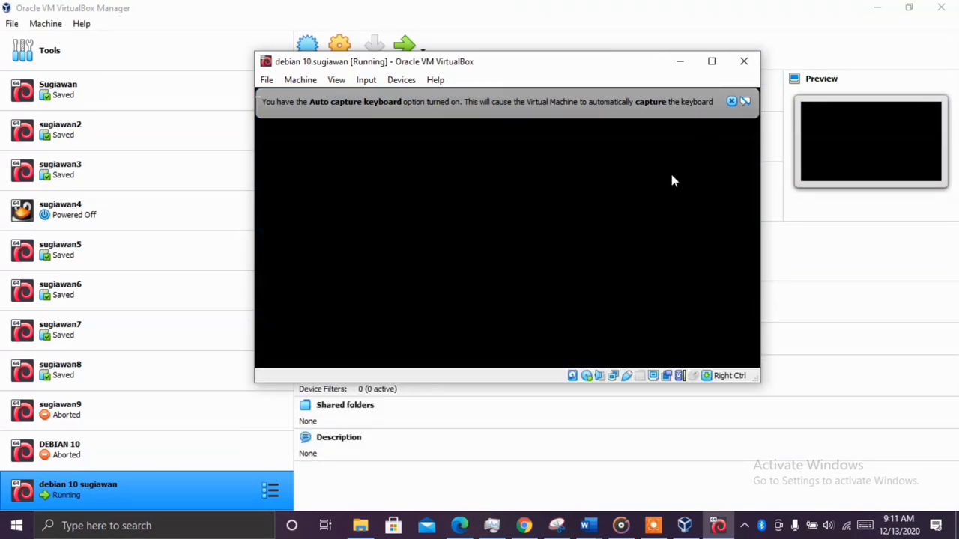
# Dismiss the keyboard and mouse notices and restore and reposition the Debian VM window
pyautogui.click(733, 102)
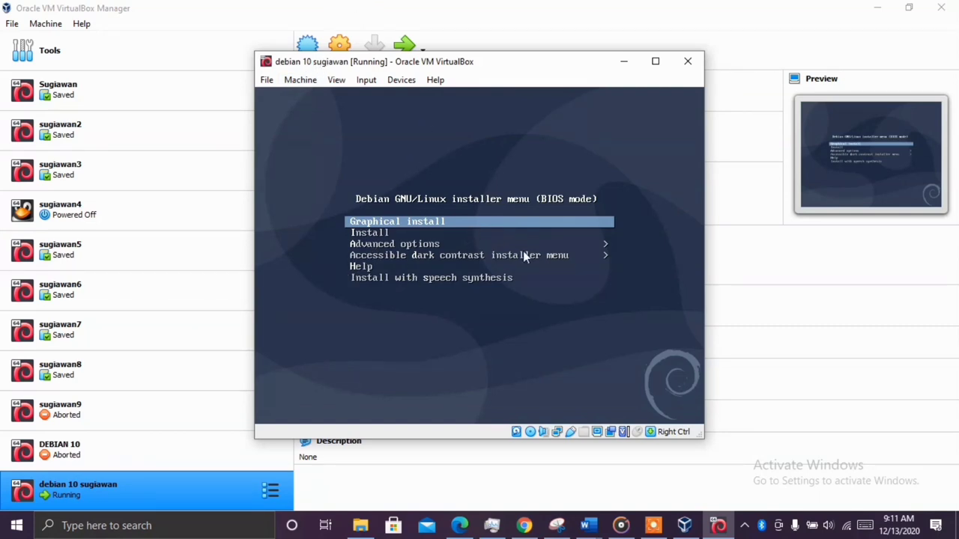
pyautogui.click(473, 227)
pyautogui.press('super+Down')
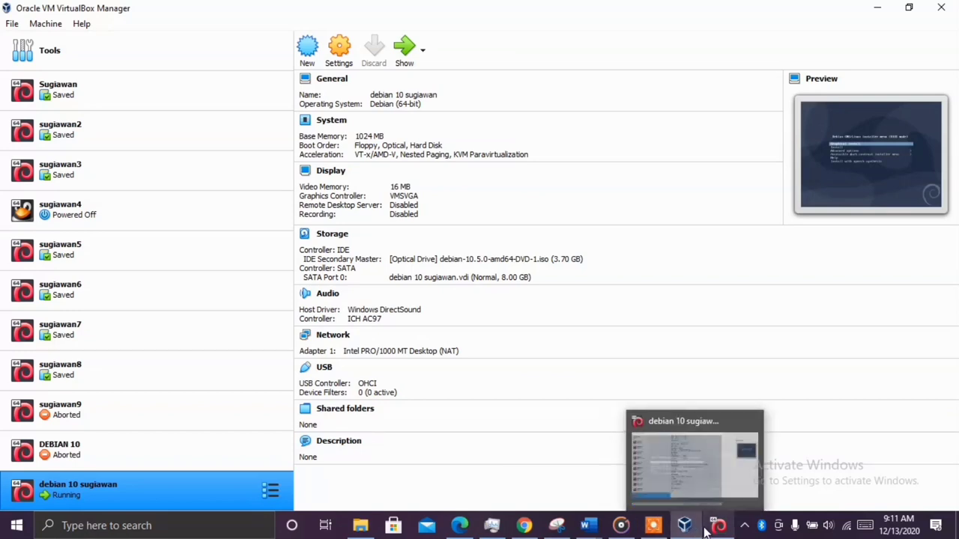
pyautogui.click(669, 472)
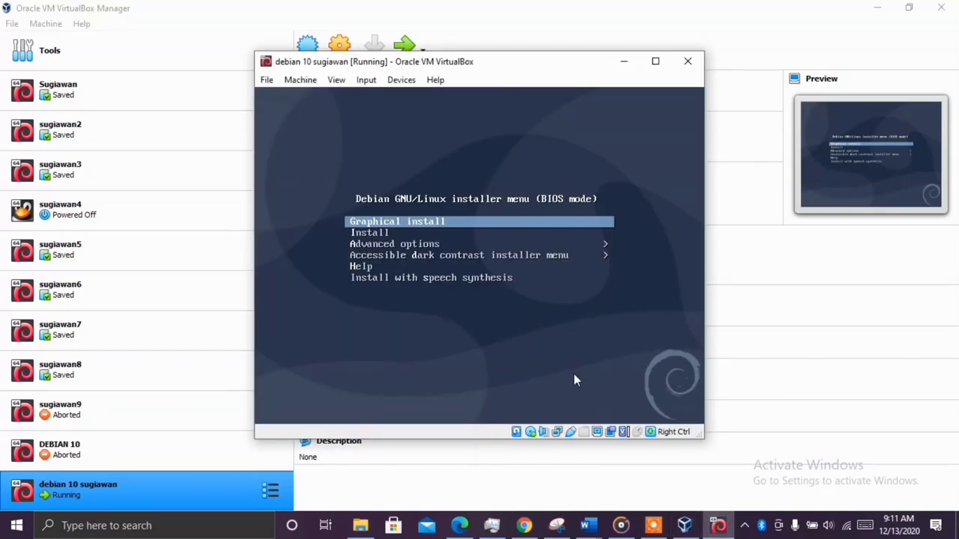
pyautogui.press('super+Down')
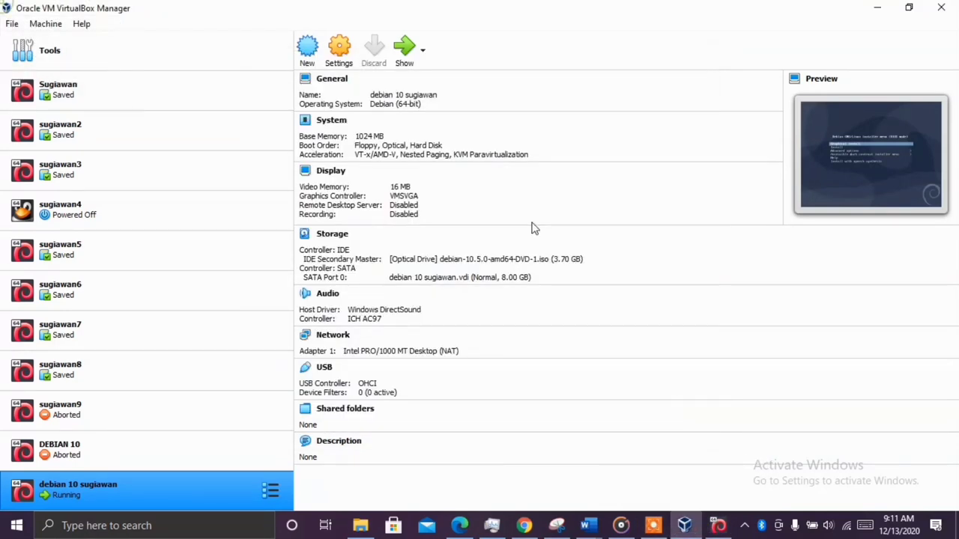
pyautogui.click(718, 527)
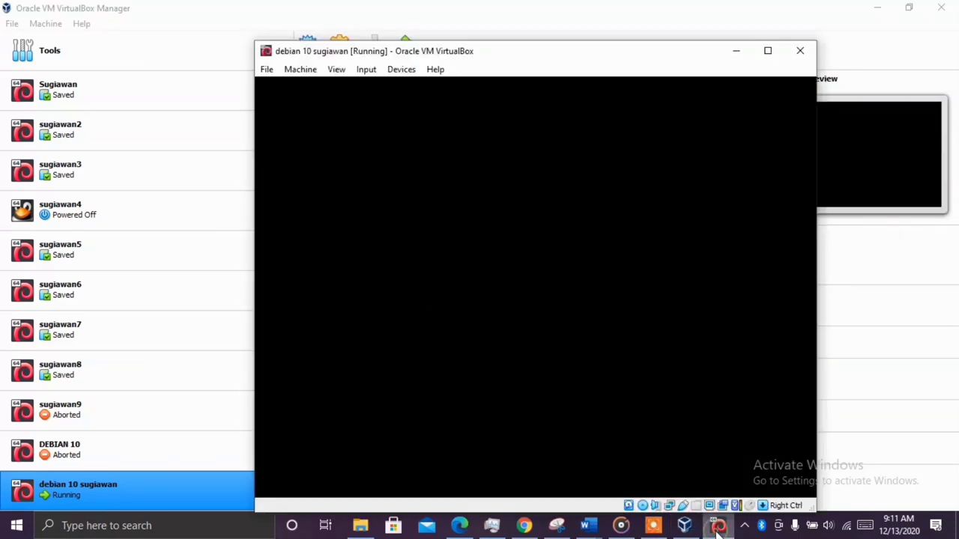
pyautogui.moveTo(531, 57); pyautogui.dragTo(481, 36)
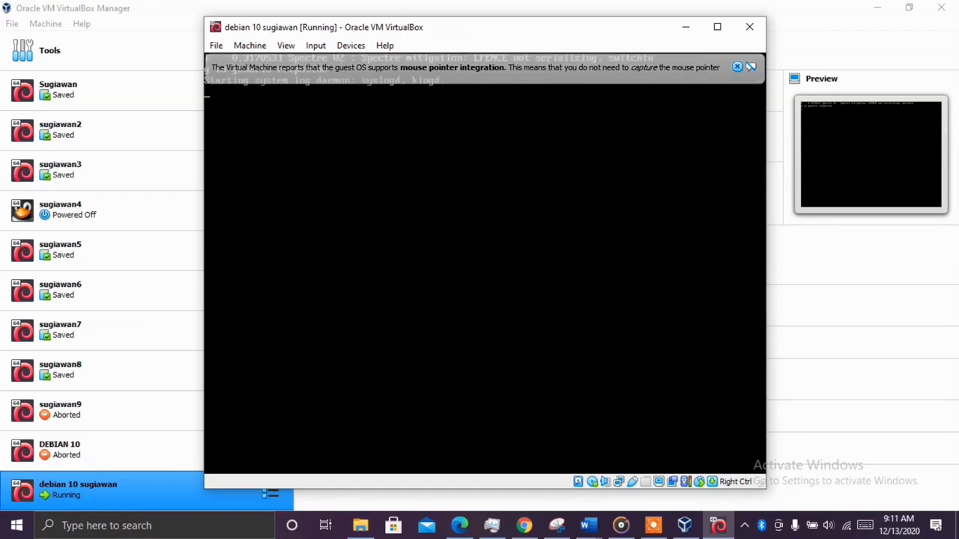
pyautogui.click(737, 67)
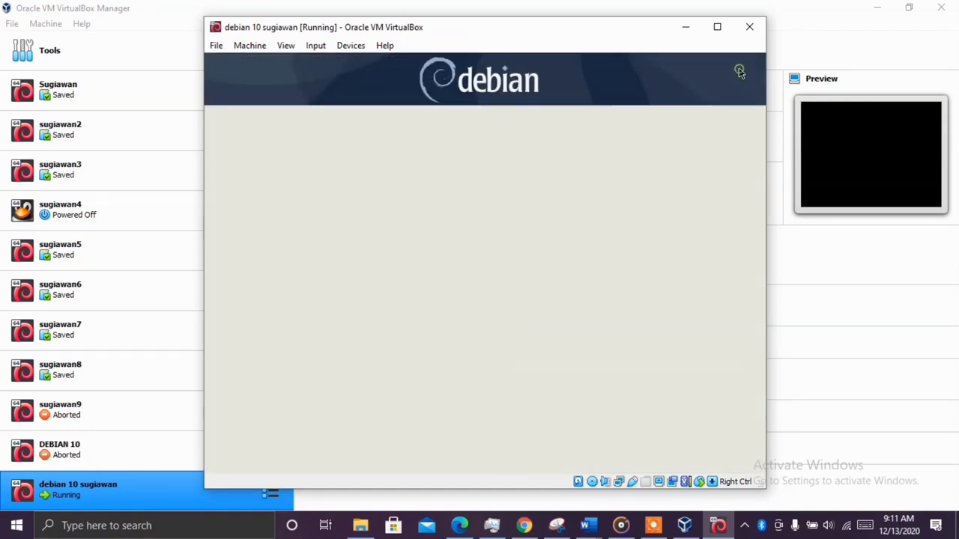
# Scroll through the installer's language list, leaving English selected
pyautogui.scroll(-1, 483, 322)
pyautogui.scroll(3, 489, 304)
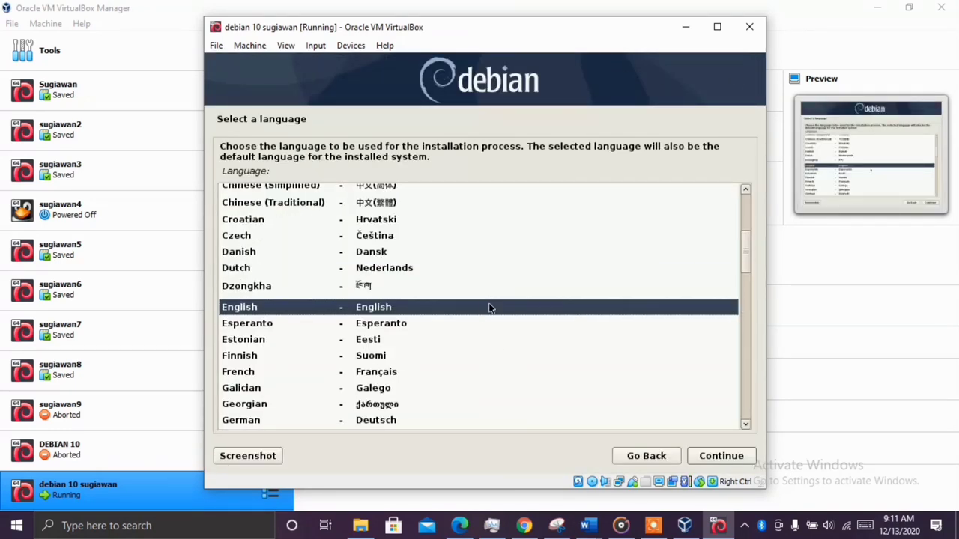
pyautogui.scroll(-1, 494, 255)
pyautogui.scroll(-3, 494, 257)
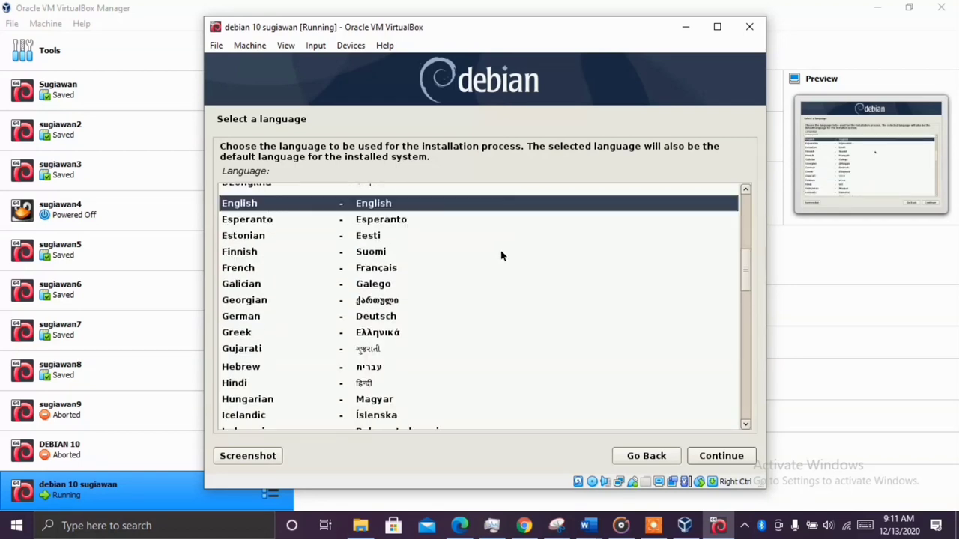
pyautogui.scroll(3, 498, 255)
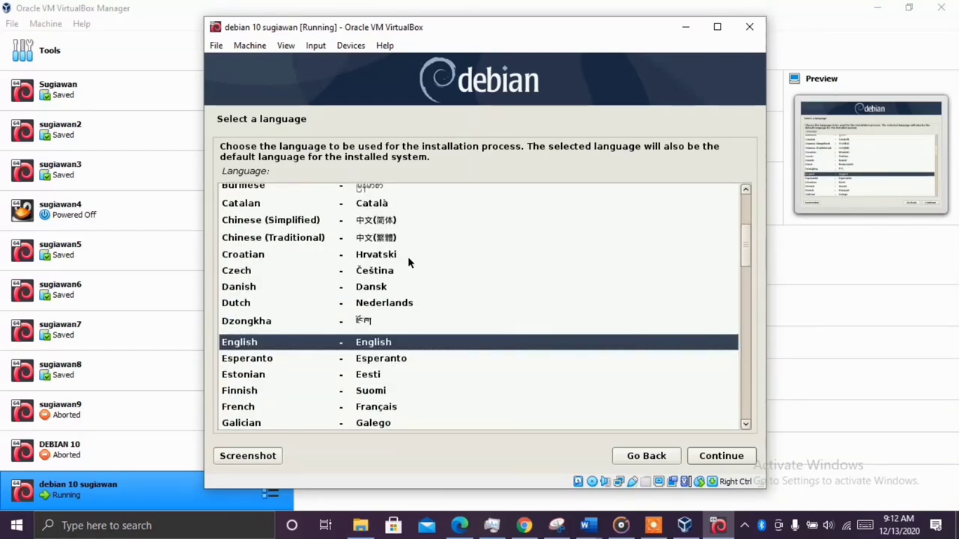
pyautogui.scroll(2, 409, 262)
pyautogui.scroll(-4, 439, 252)
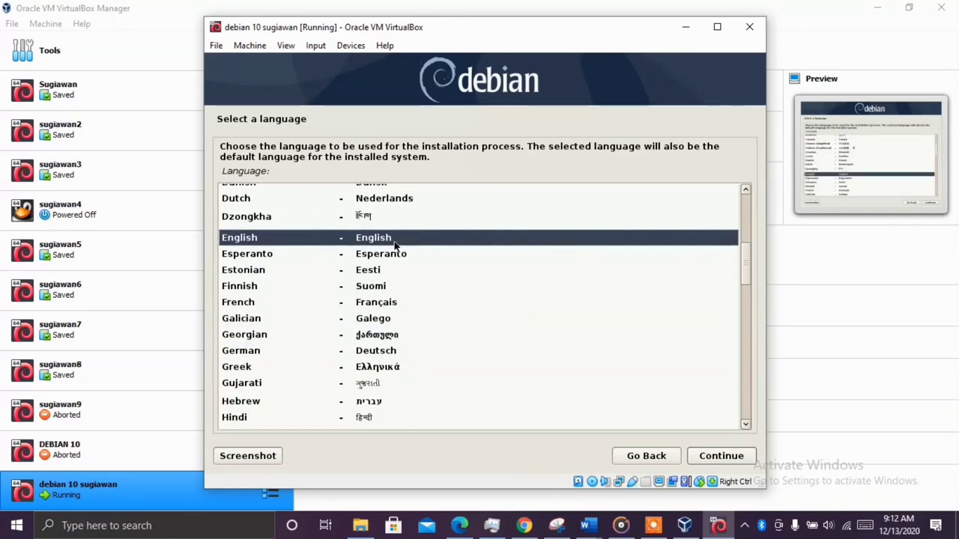
pyautogui.scroll(-5, 397, 244)
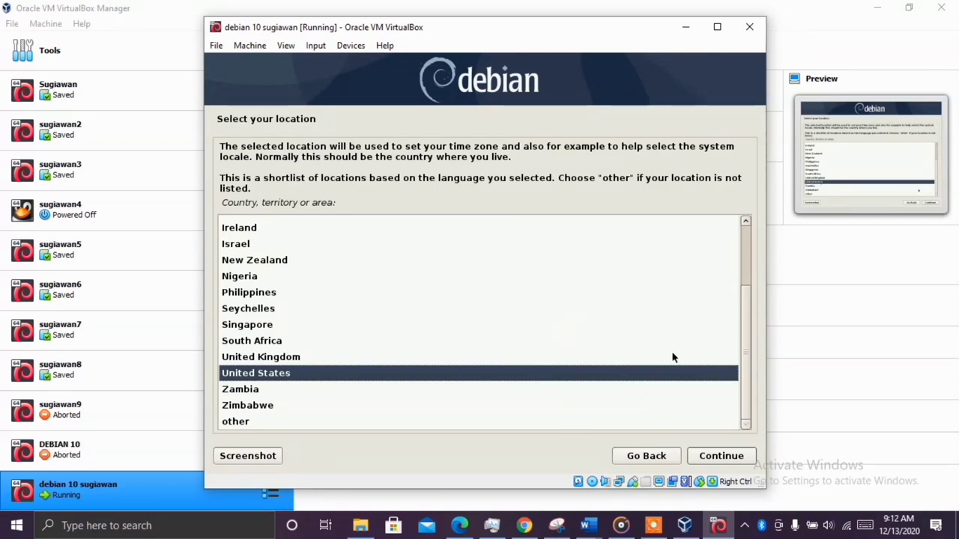
# Accept United States as the location and keep American English as the keymap
pyautogui.click(740, 458)
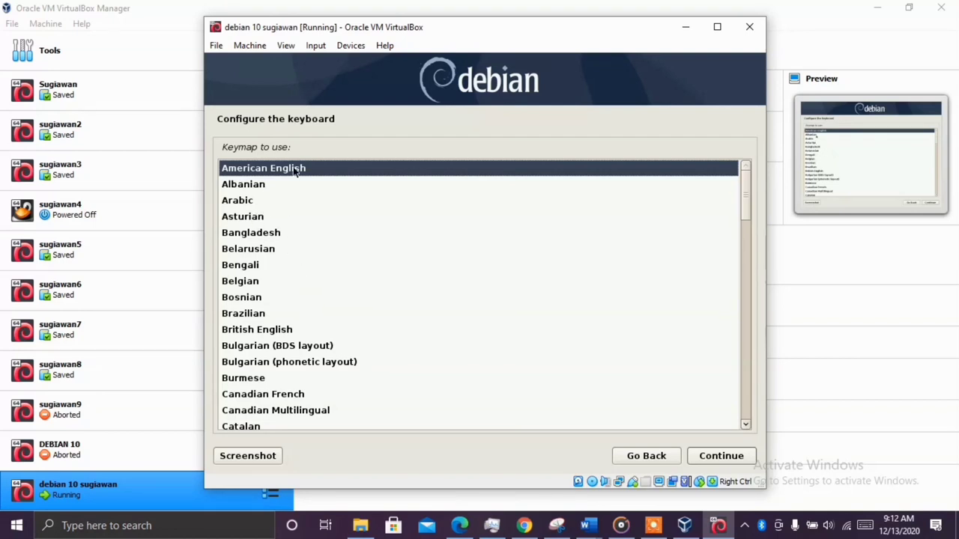
pyautogui.scroll(-5, 332, 405)
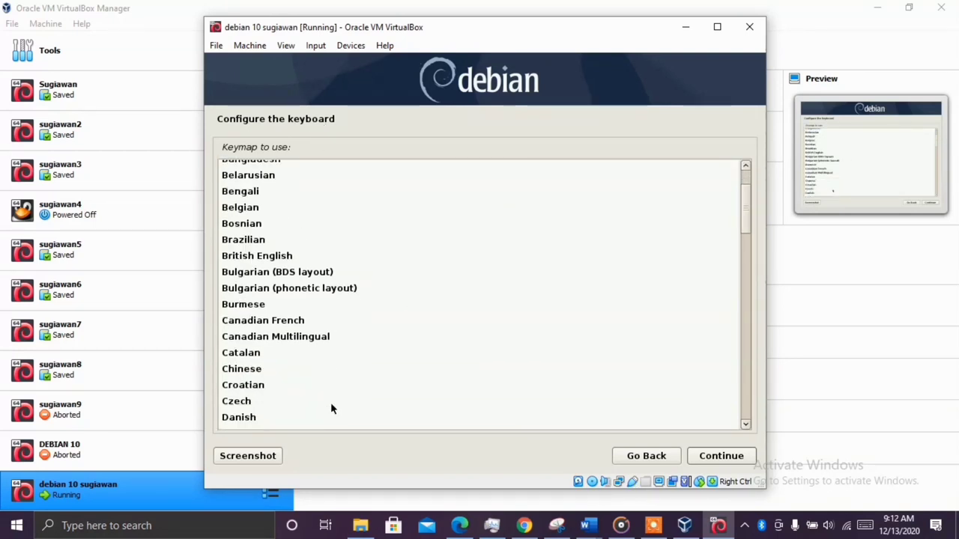
pyautogui.scroll(-7, 342, 394)
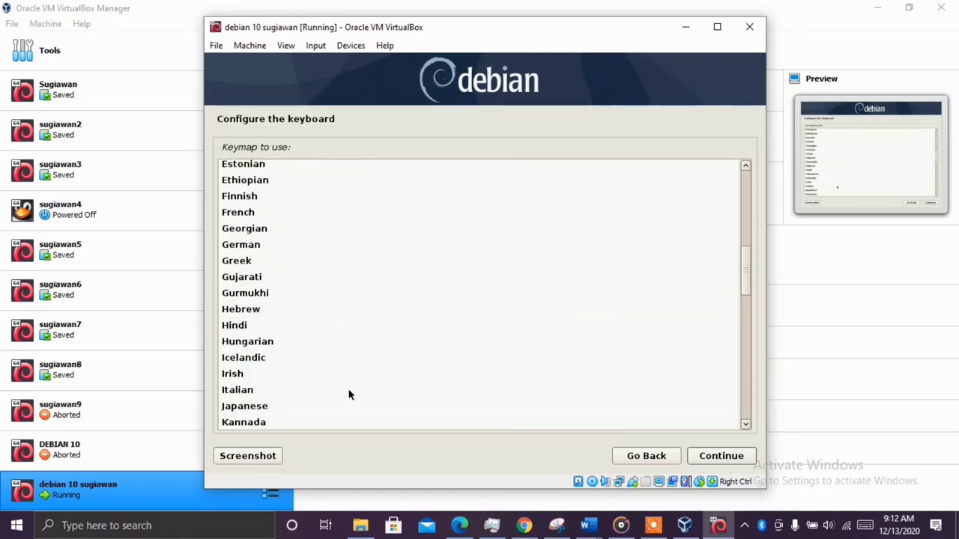
pyautogui.scroll(10, 379, 402)
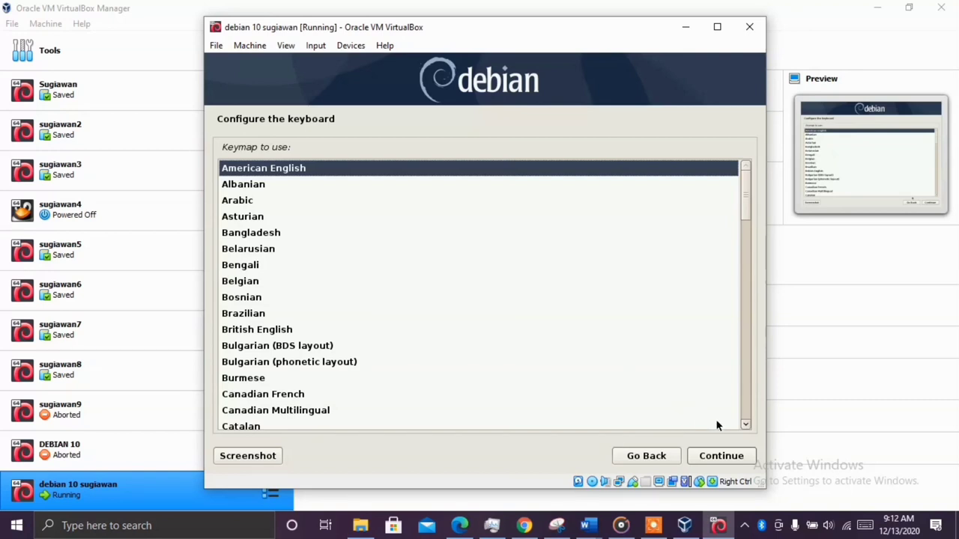
pyautogui.click(721, 457)
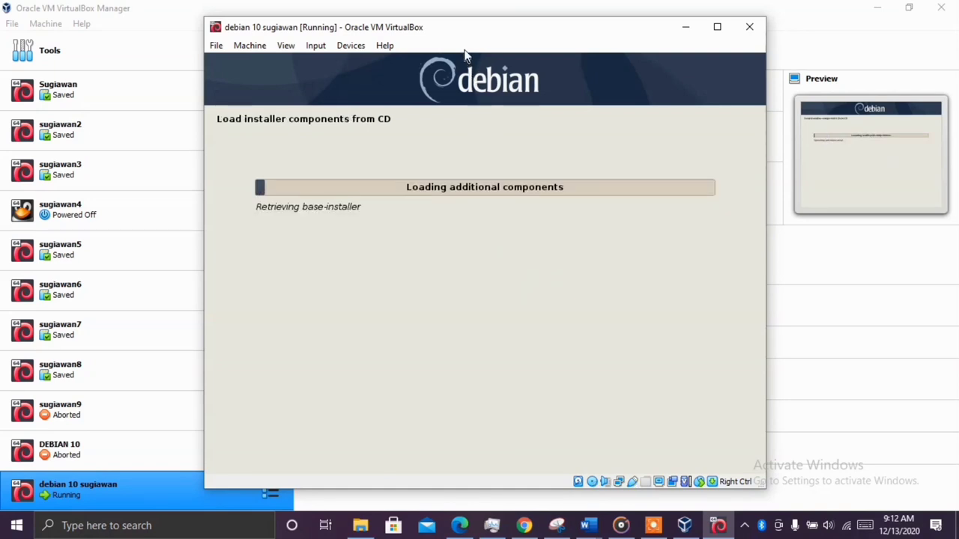
# Reposition the VM window by its title bar while the installer components load from CD
pyautogui.moveTo(471, 36); pyautogui.dragTo(495, 32)
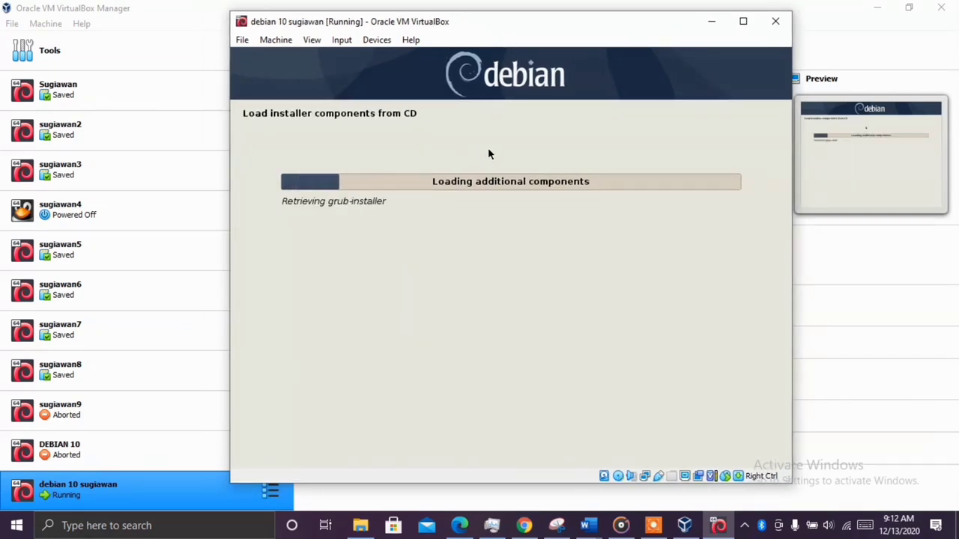
pyautogui.moveTo(533, 32)
pyautogui.mouseDown()
pyautogui.moveTo(481, 34)
pyautogui.moveTo(539, 28)
pyautogui.moveTo(546, 39)
pyautogui.mouseUp()
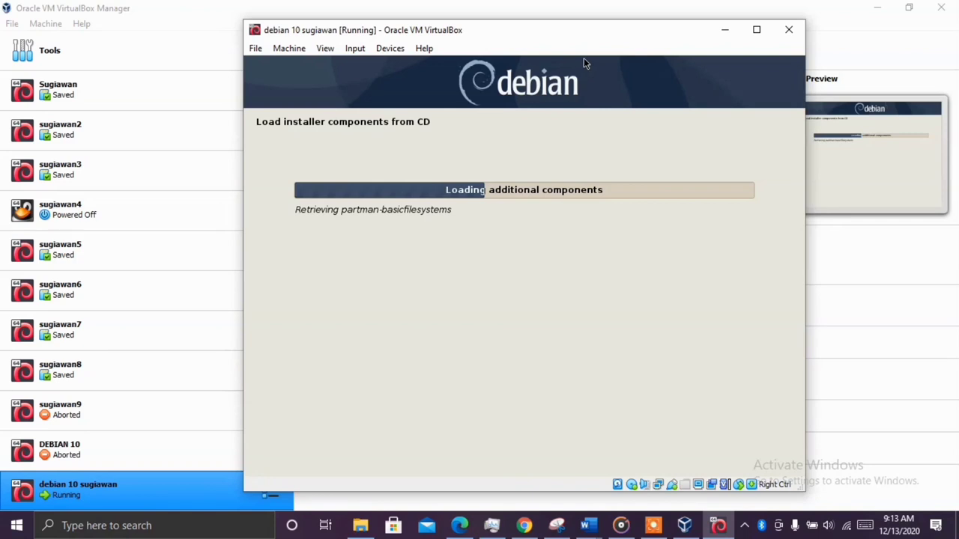
pyautogui.moveTo(540, 38); pyautogui.dragTo(598, 51)
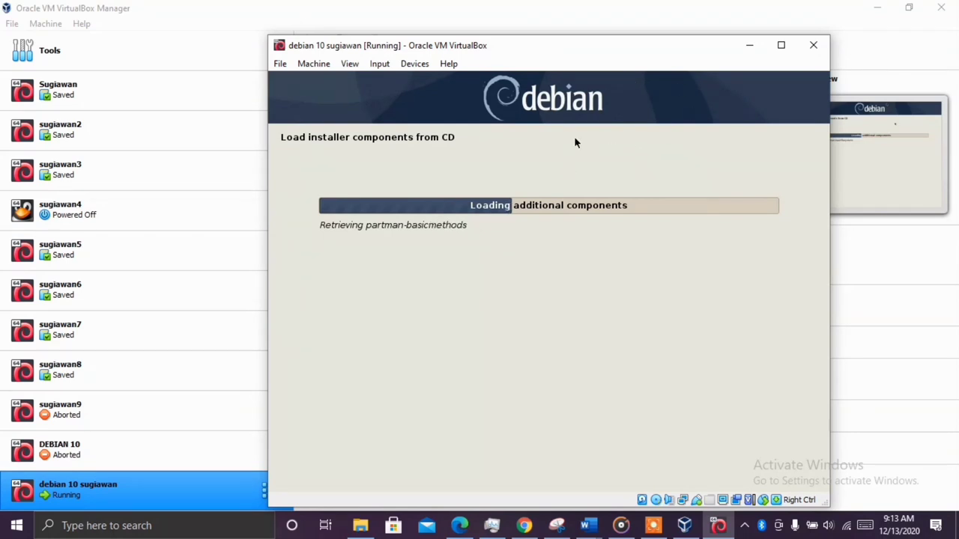
pyautogui.moveTo(577, 47); pyautogui.dragTo(546, 23)
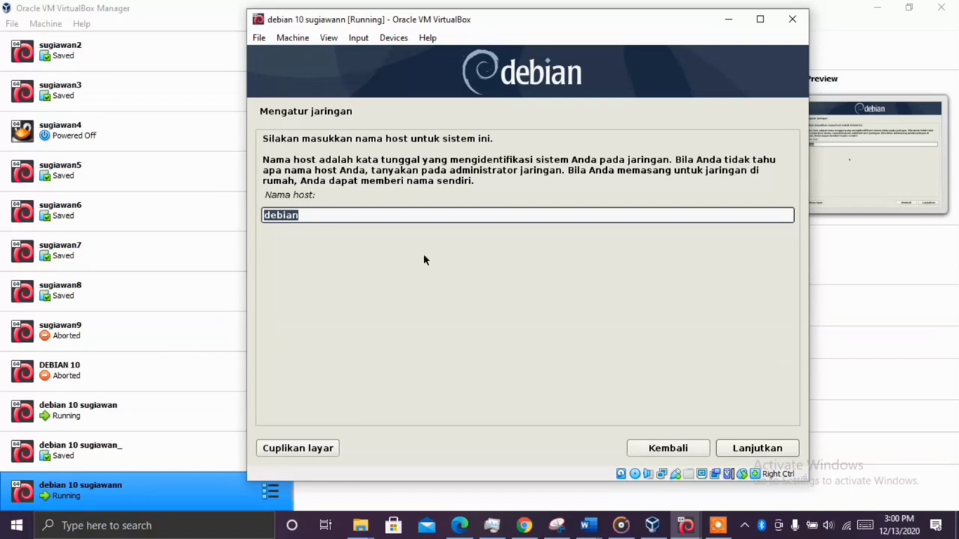
# Keep the host name debian and enter debian as the domain name
pyautogui.click(316, 215)
pyautogui.click(773, 454)
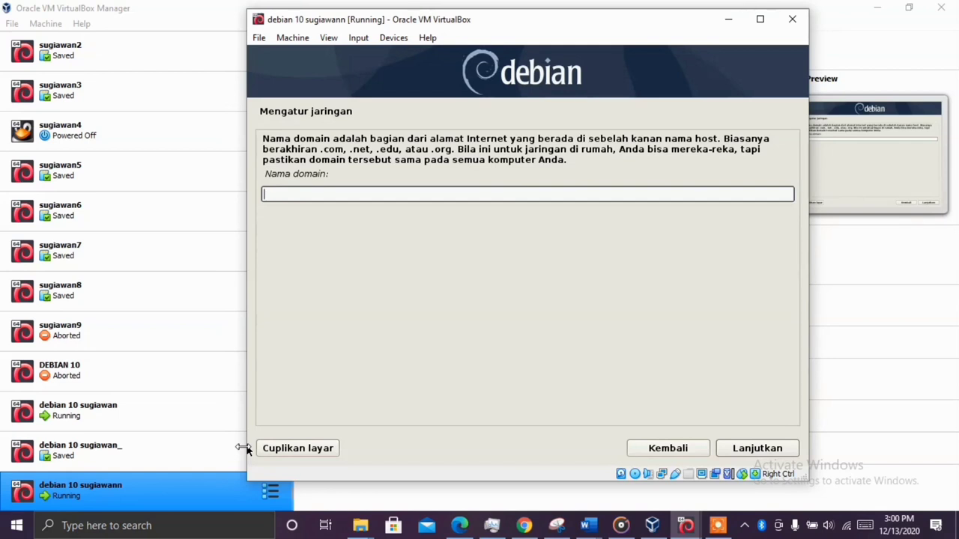
pyautogui.write('debian')
# Confirm the domain name and type the root password in both fields, shown as plain text
pyautogui.click(764, 450)
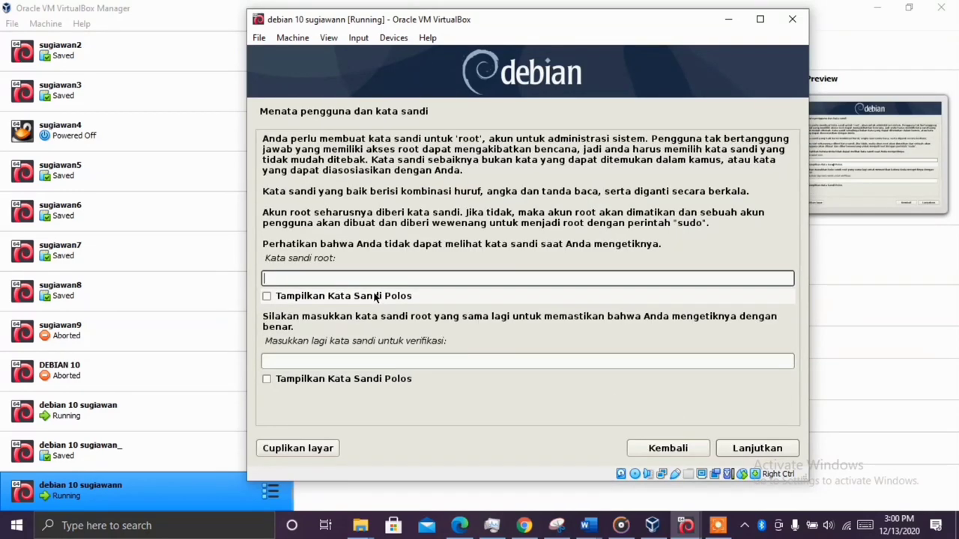
pyautogui.write('••••')
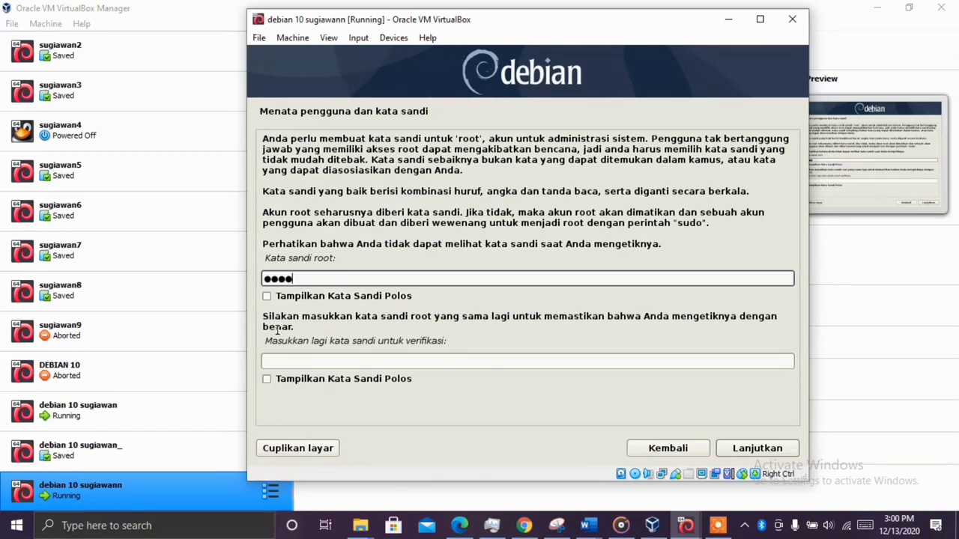
pyautogui.click(285, 297)
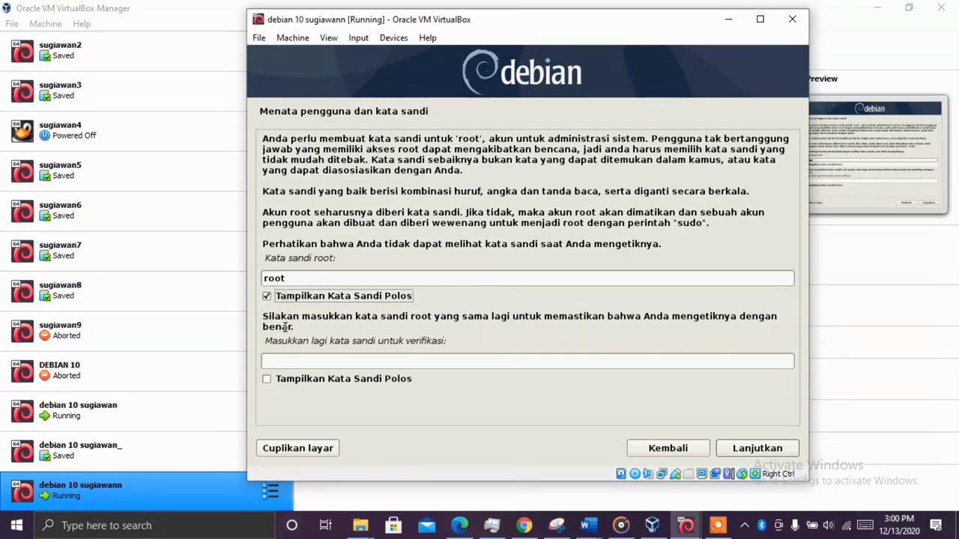
pyautogui.click(301, 362)
pyautogui.click(268, 379)
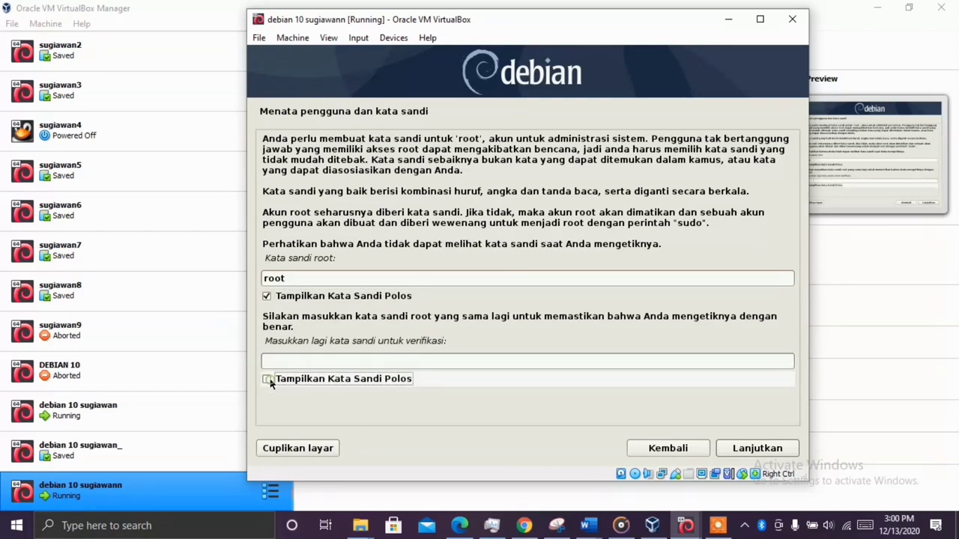
pyautogui.click(270, 380)
pyautogui.write('r')
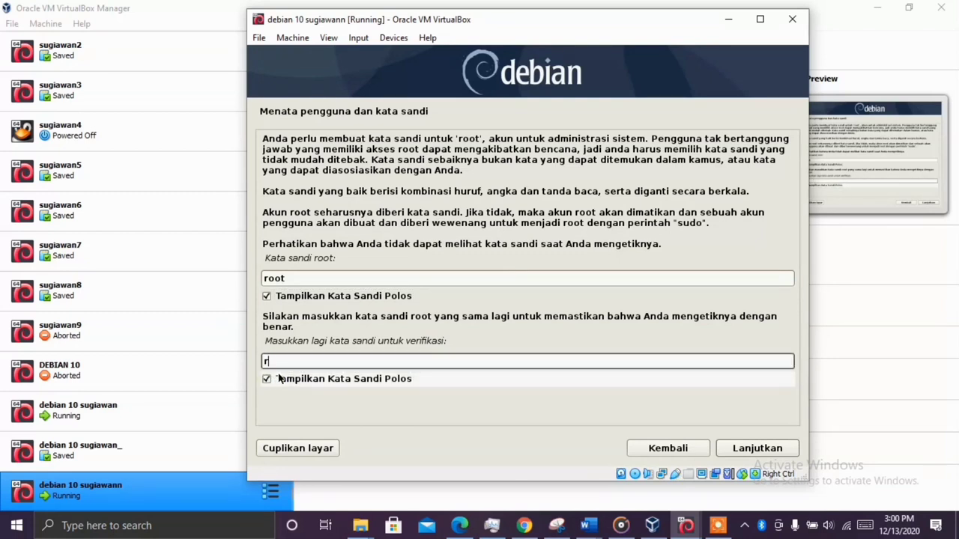
pyautogui.write('oot')
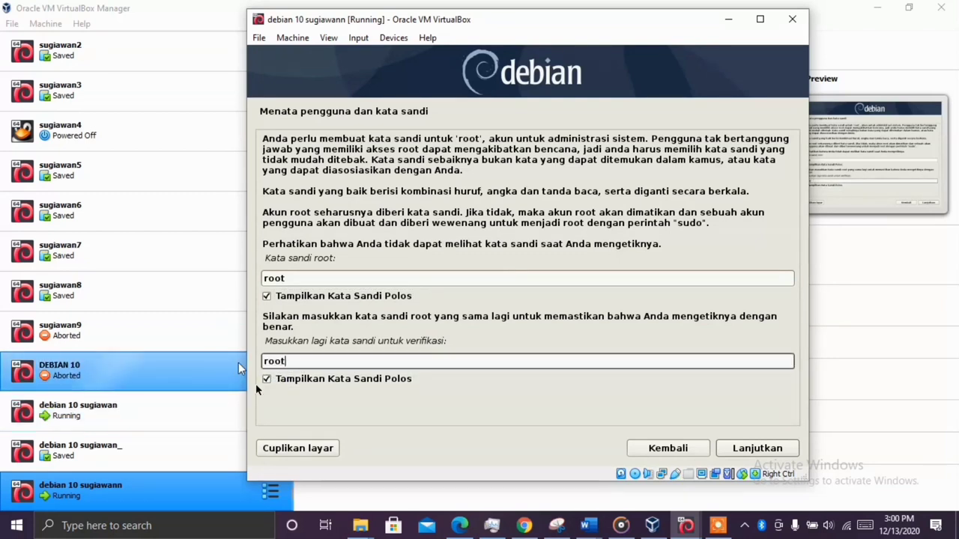
# Enter the new user's full name and accept the suggested account name
pyautogui.click(775, 447)
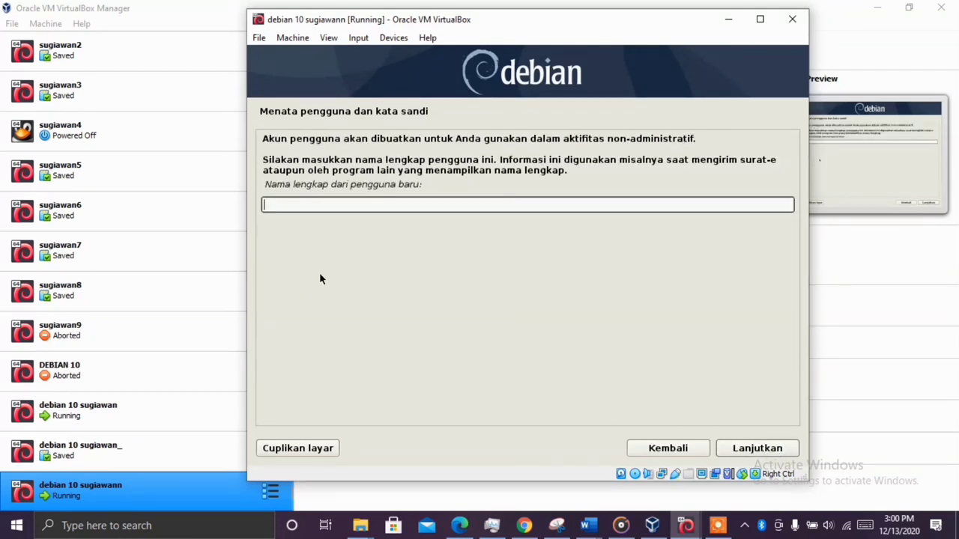
pyautogui.write('sugiawan')
pyautogui.click(777, 453)
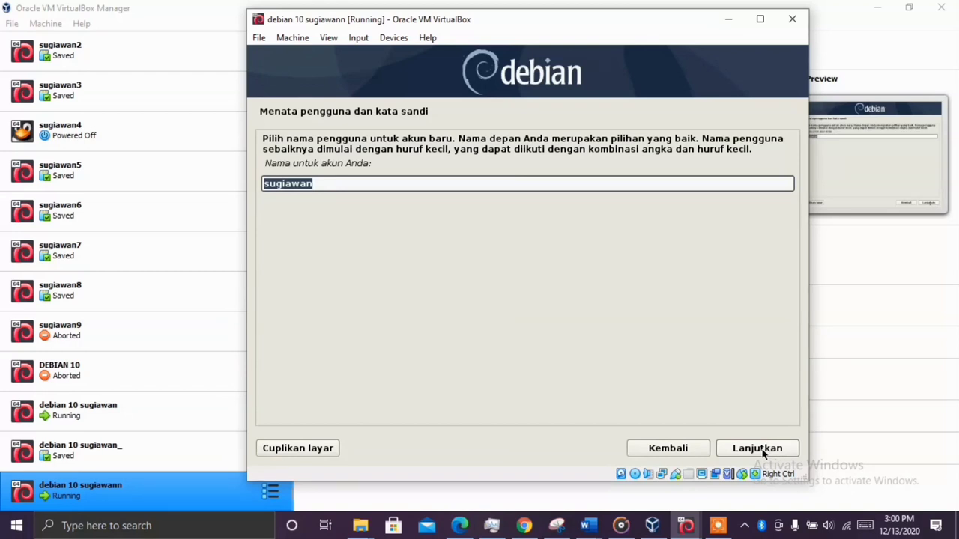
pyautogui.click(762, 451)
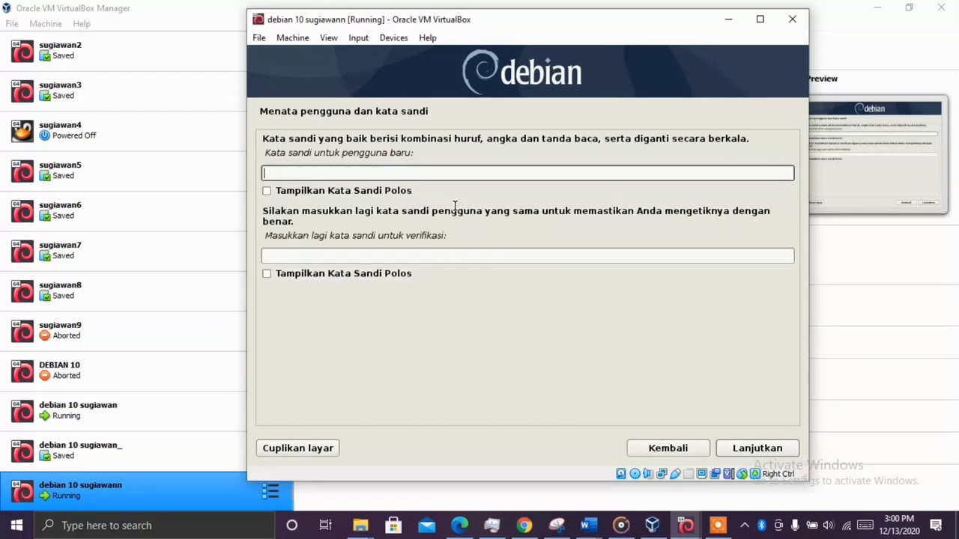
# Type the new user's password and its verification with both shown in plain text
pyautogui.click(268, 191)
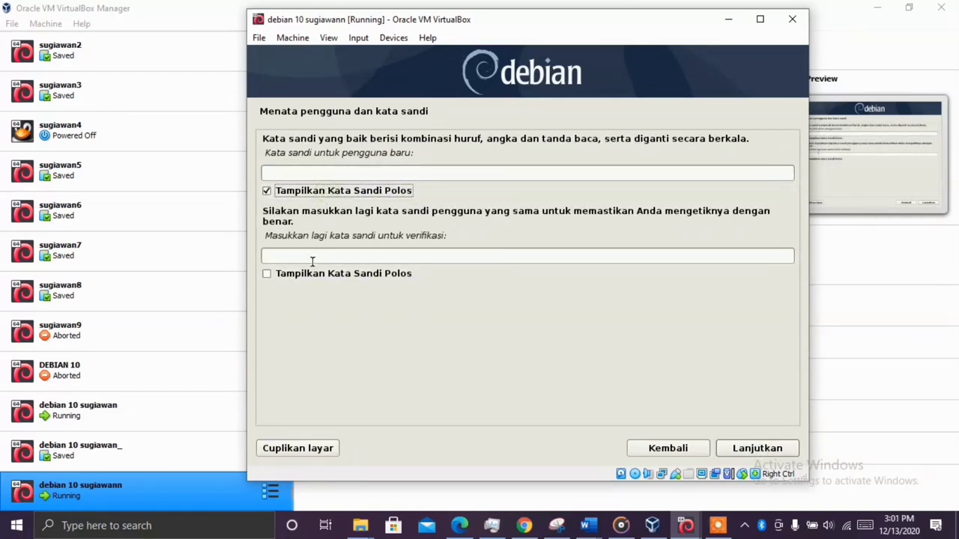
pyautogui.click(289, 274)
pyautogui.click(310, 190)
pyautogui.click(384, 171)
pyautogui.click(334, 192)
pyautogui.click(332, 171)
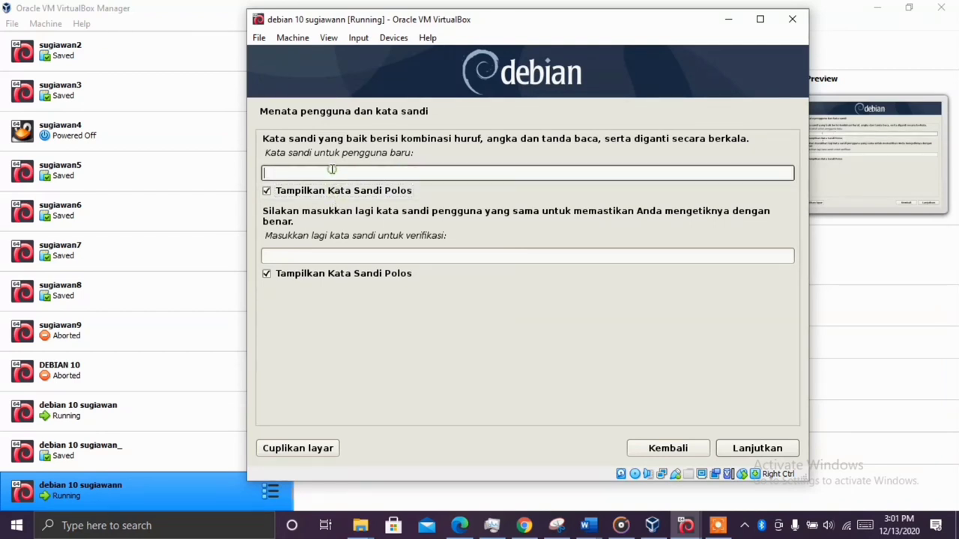
pyautogui.write('root')
pyautogui.click(280, 257)
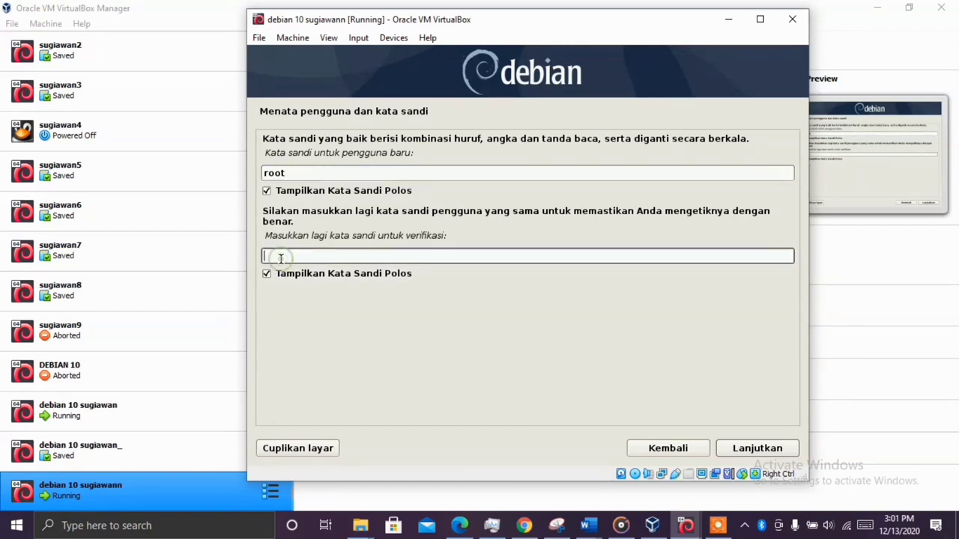
pyautogui.write('root')
# Confirm the user password and choose WITA as the time zone
pyautogui.click(776, 450)
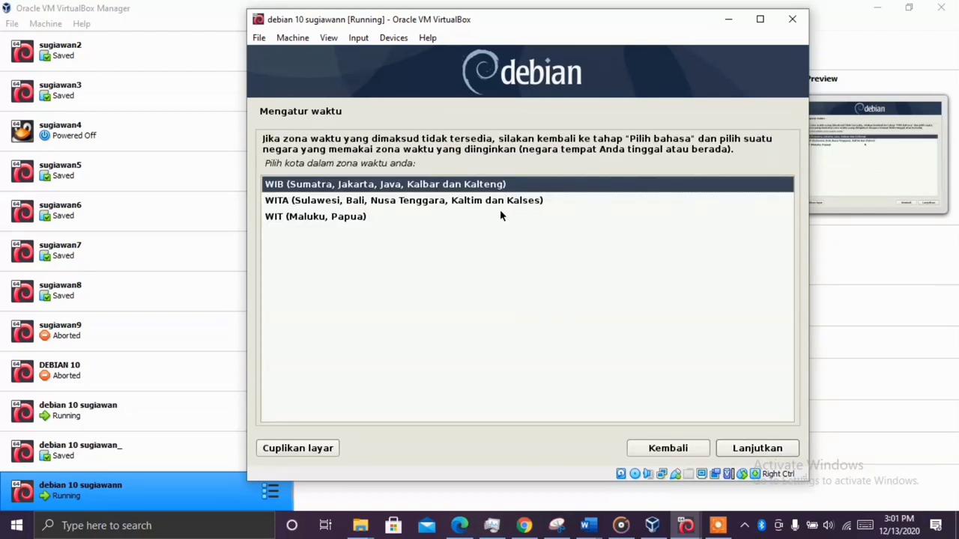
pyautogui.click(439, 203)
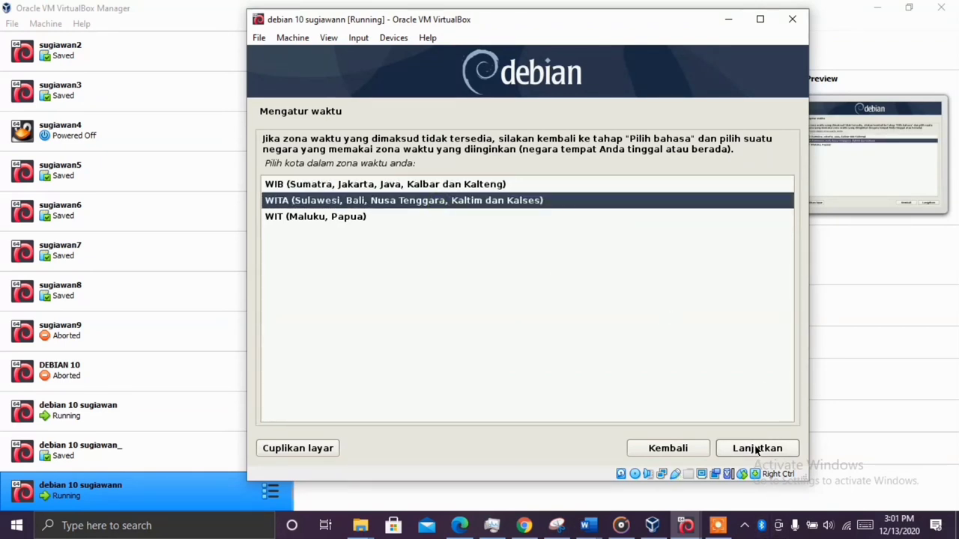
pyautogui.click(756, 449)
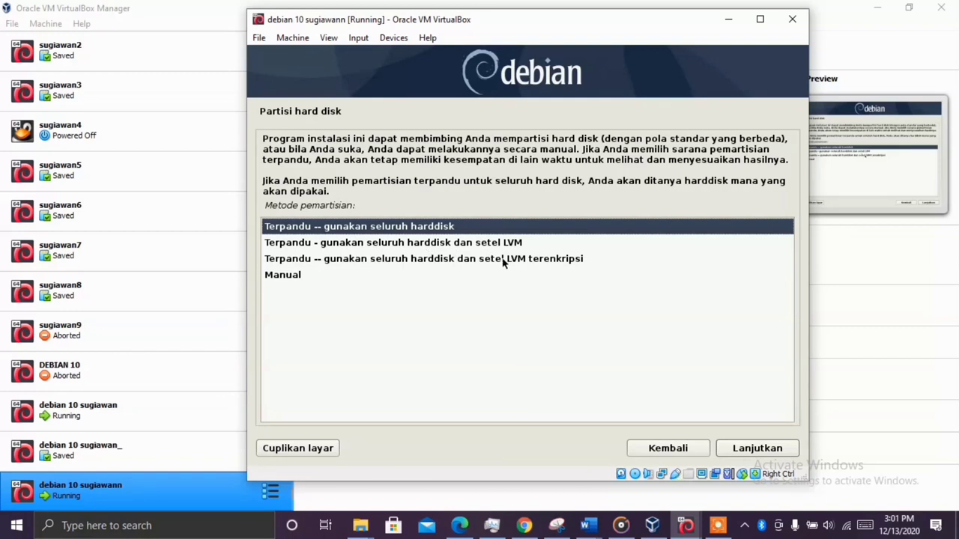
# Guided-partition the whole 8.6 GB SCSI2 (sda) disk, all files in one partition, and write the changes
pyautogui.click(746, 450)
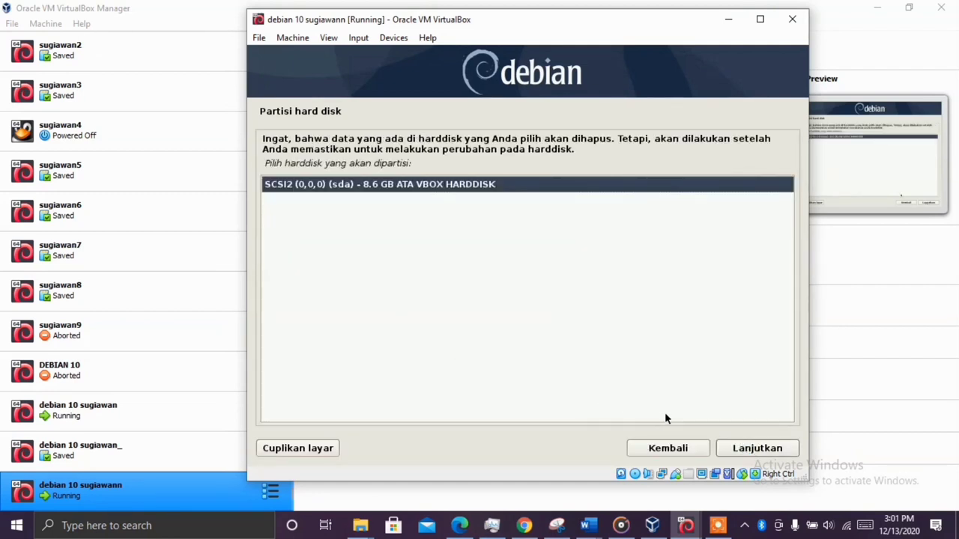
pyautogui.click(773, 449)
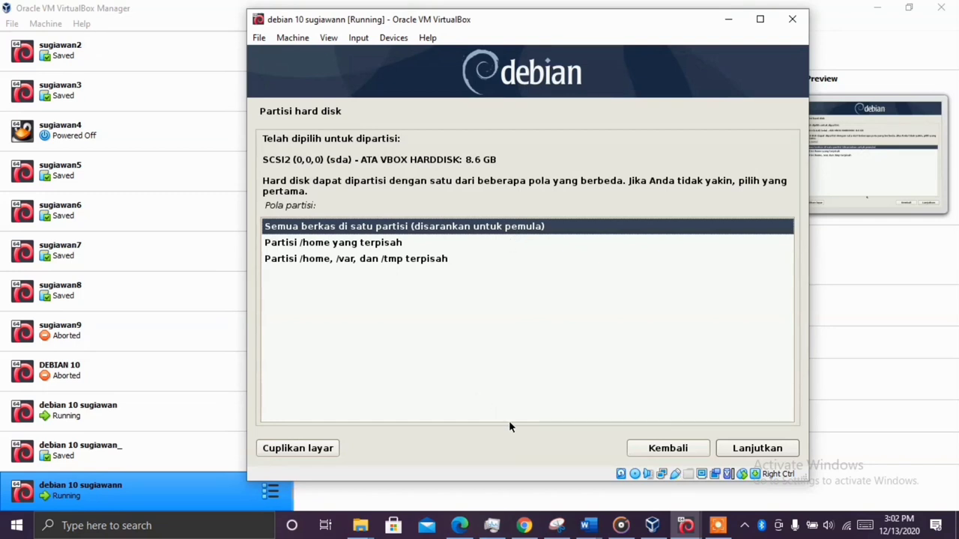
pyautogui.click(743, 449)
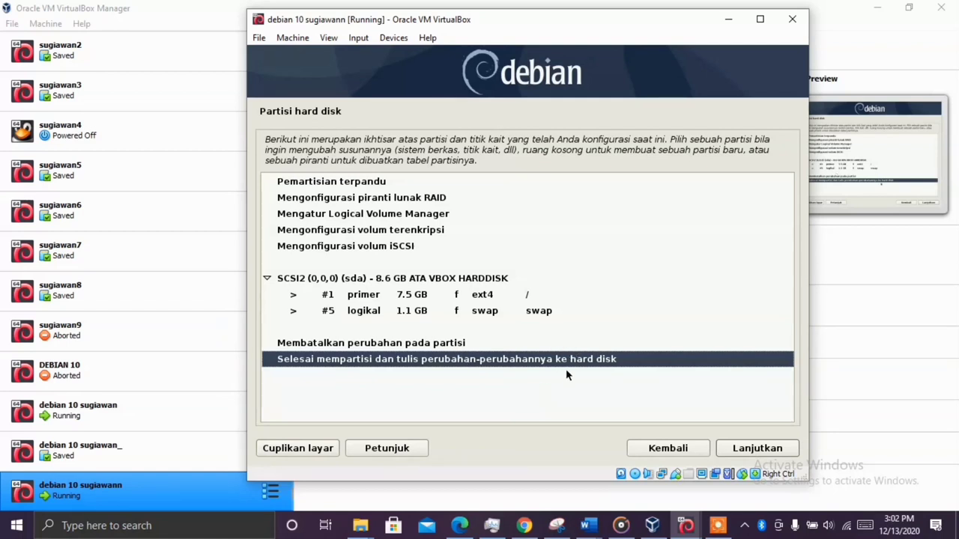
pyautogui.click(784, 453)
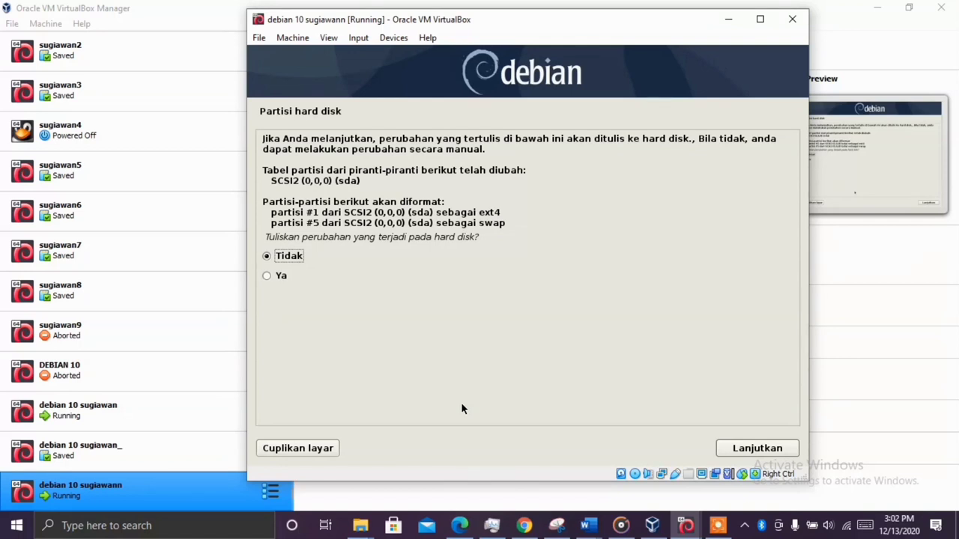
pyautogui.click(276, 274)
pyautogui.click(760, 450)
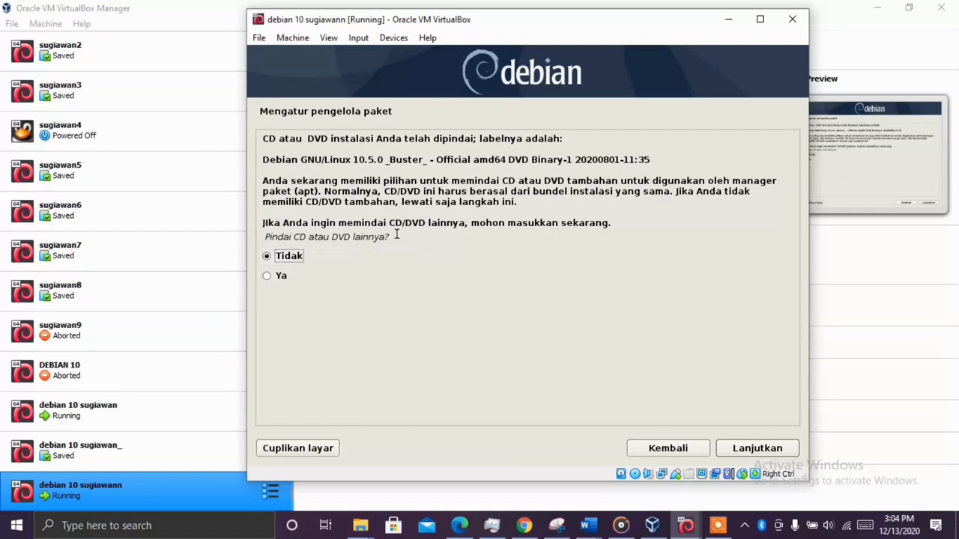
# Answer No to scanning another CD/DVD and to using a network mirror
pyautogui.click(772, 449)
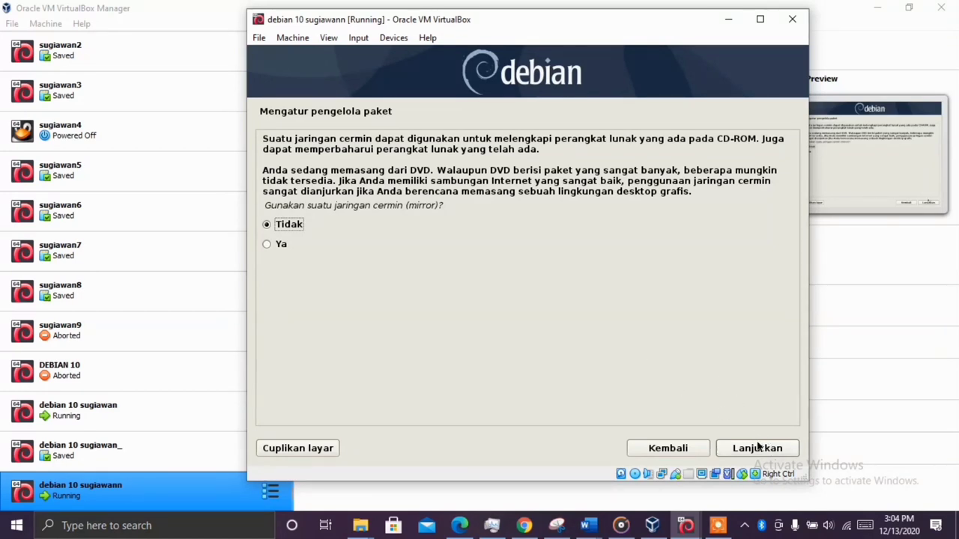
pyautogui.click(760, 453)
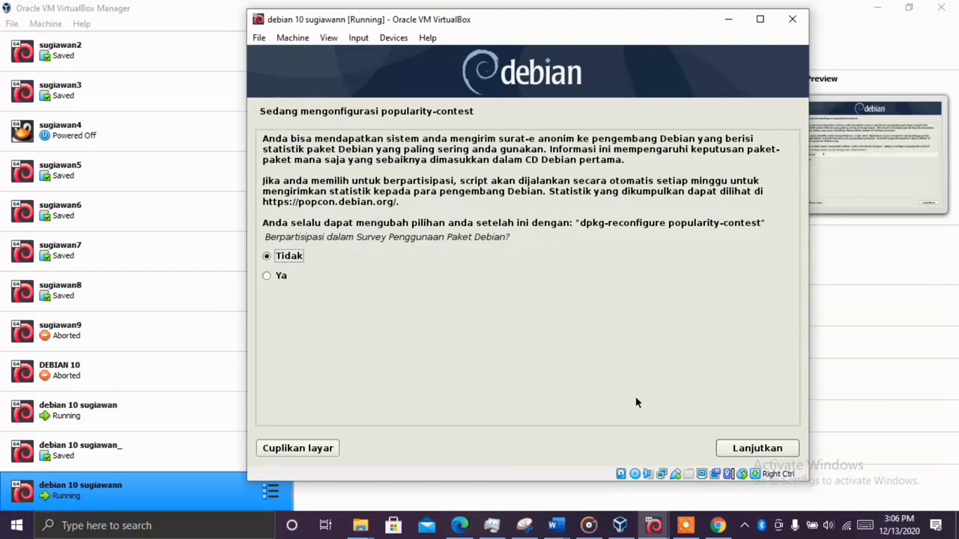
# Decline the popularity-contest package usage survey
pyautogui.click(753, 453)
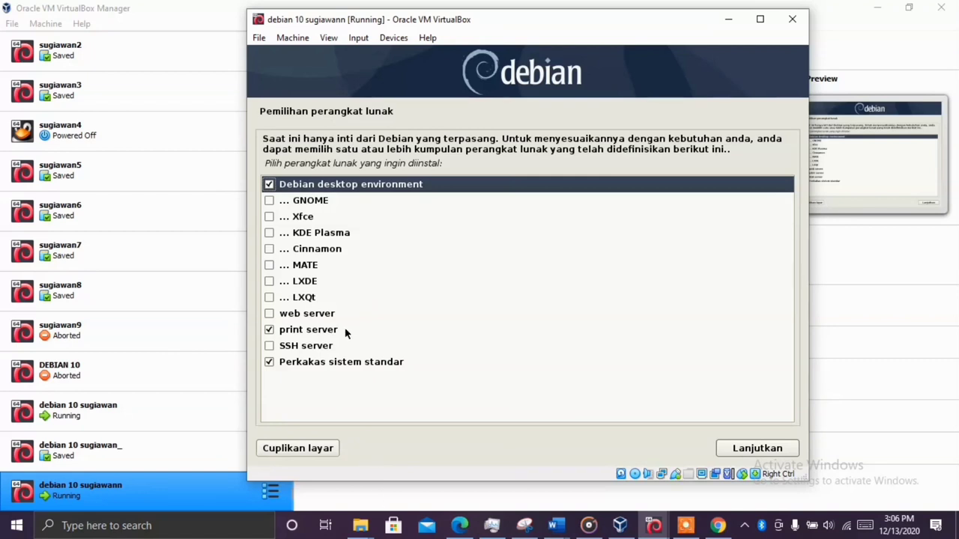
# Install the selected software and put the GRUB boot loader on /dev/sda's master boot record
pyautogui.click(751, 453)
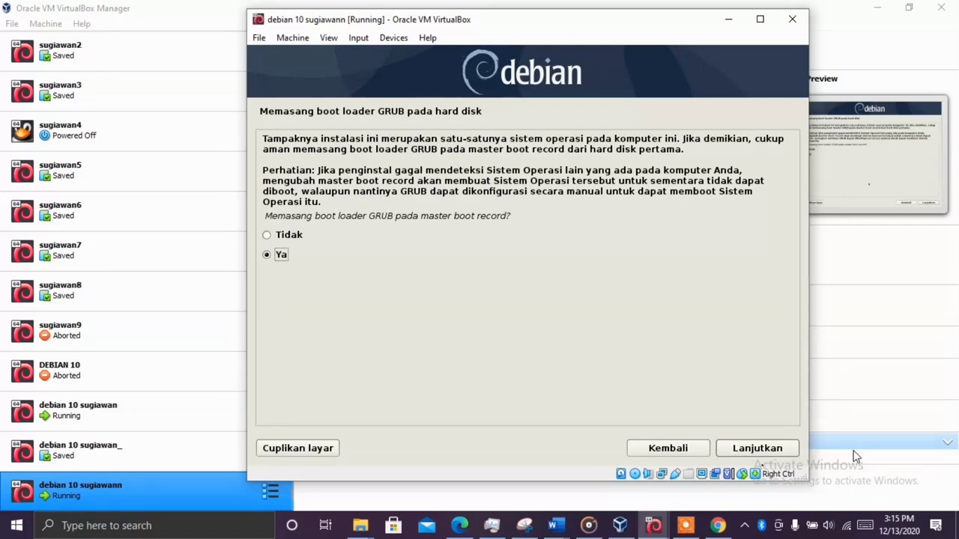
pyautogui.click(766, 449)
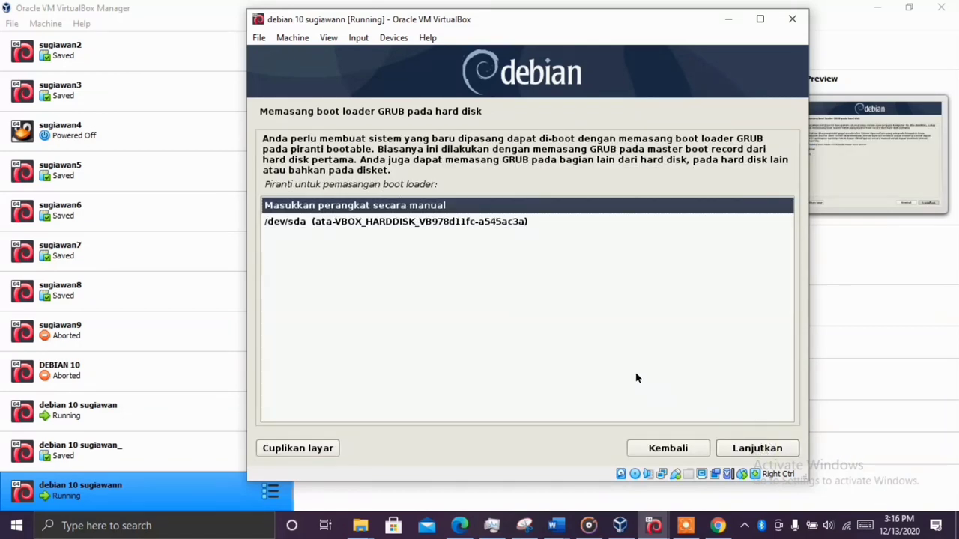
pyautogui.click(438, 223)
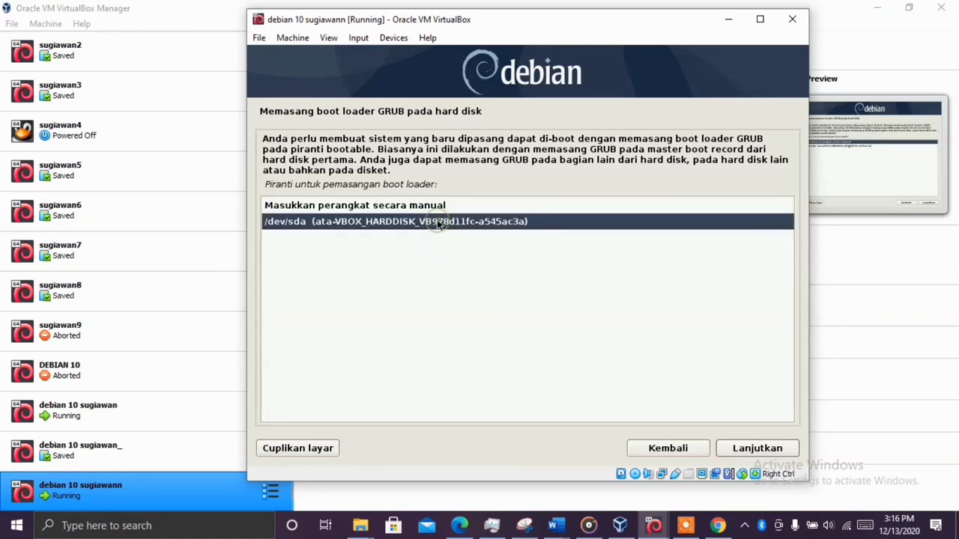
pyautogui.click(758, 447)
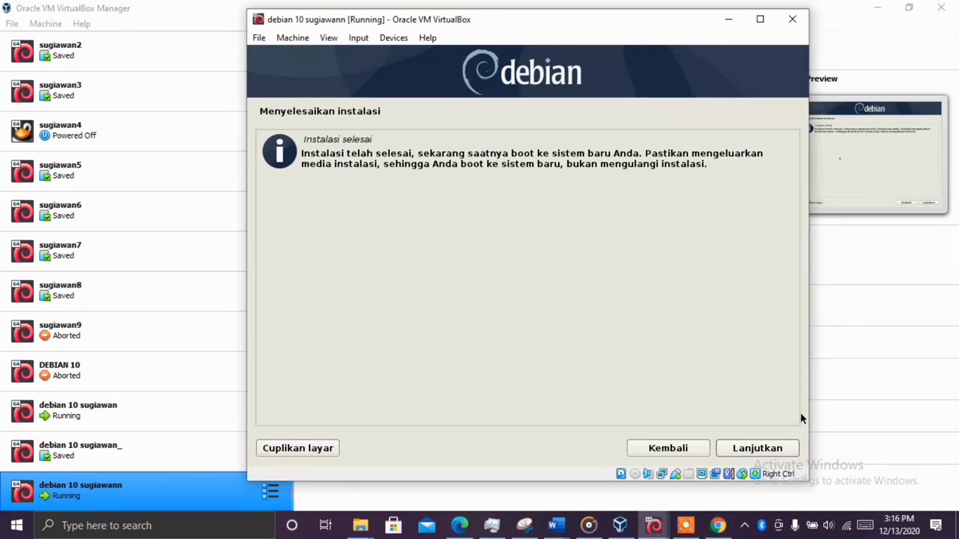
# Confirm Lanjutkan on the Instalasi selesai screen so the VM reboots into Debian
pyautogui.click(756, 447)
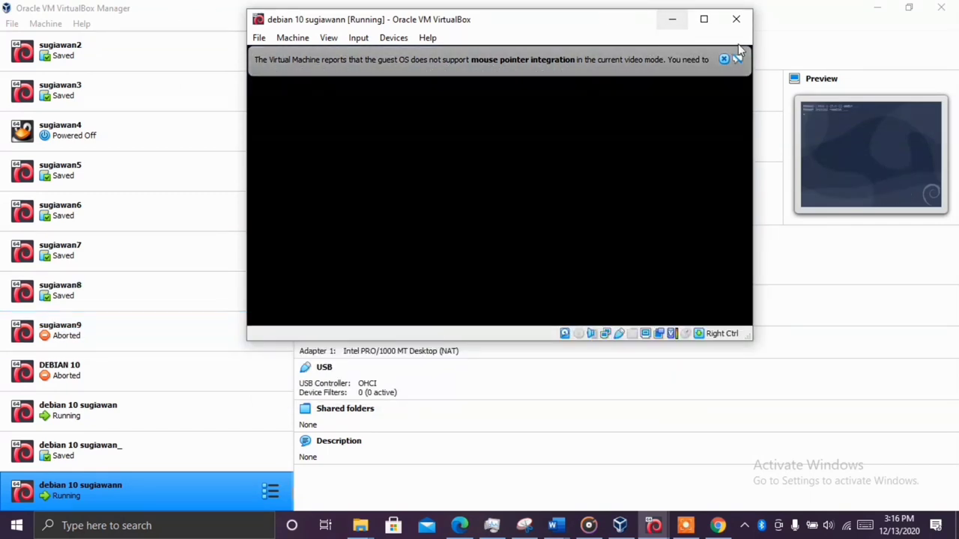
# Dismiss both mouse-integration notice bars and let Debian boot to the GNOME login screen
pyautogui.click(724, 59)
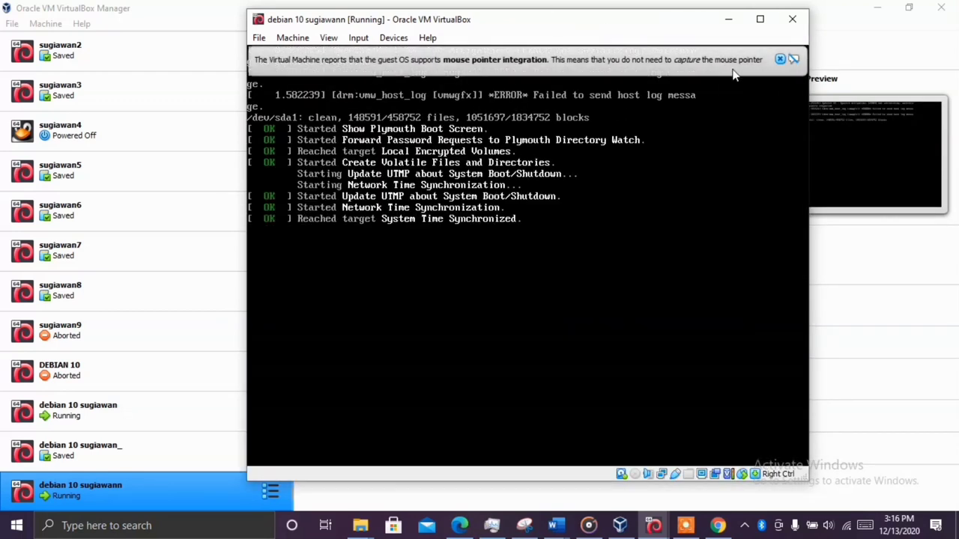
pyautogui.click(779, 59)
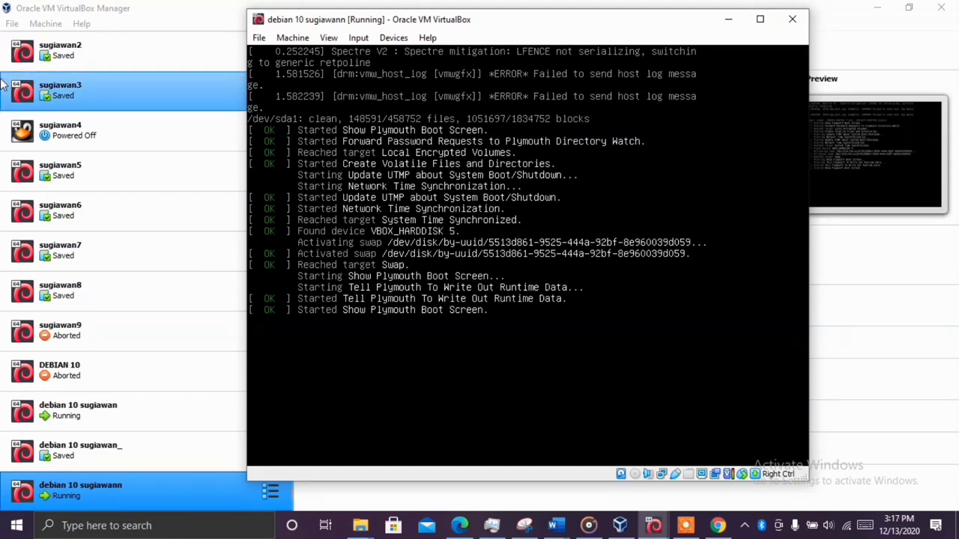
pyautogui.press('XF86MonBrightnessUp')
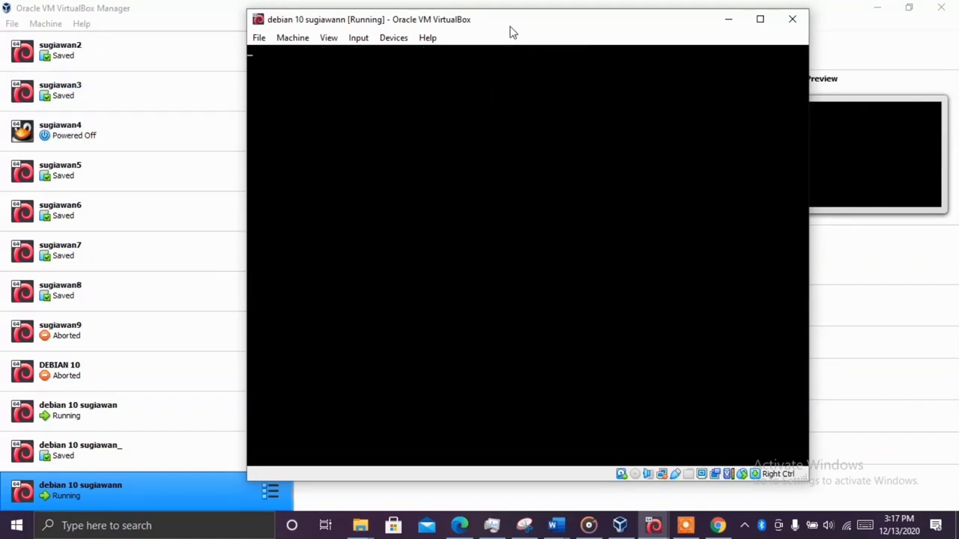
pyautogui.moveTo(510, 29); pyautogui.dragTo(514, 36)
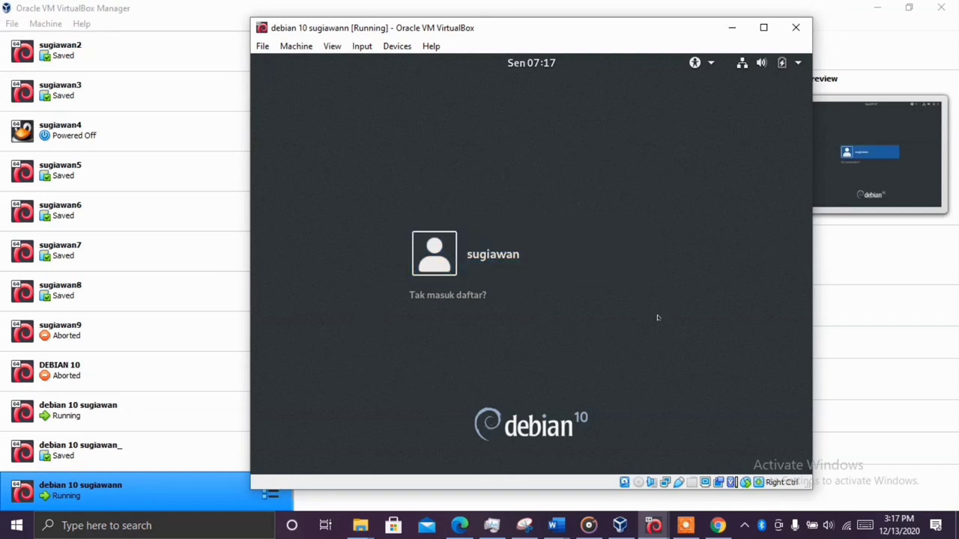
# Select the new user account, enter its password in Sandi and sign in with Masuk
pyautogui.click(534, 257)
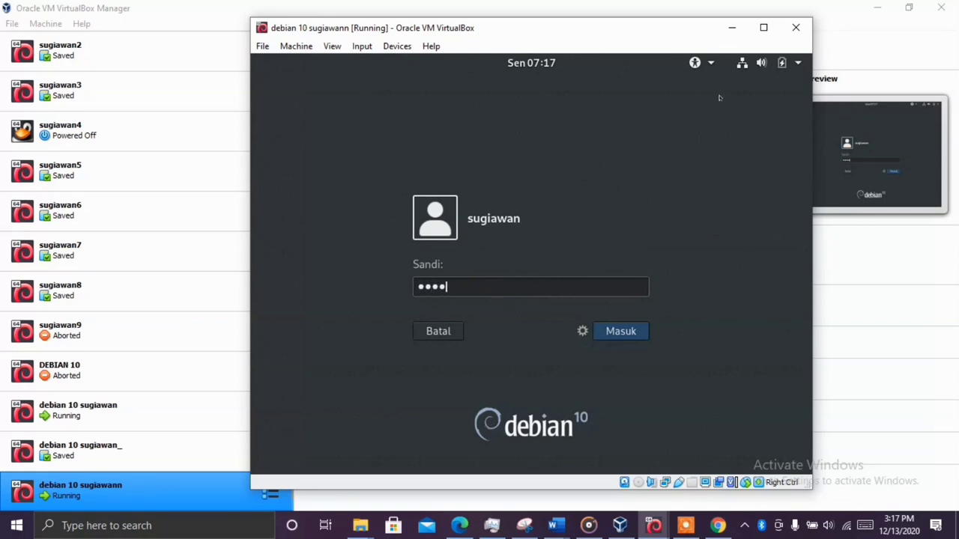
pyautogui.click(629, 337)
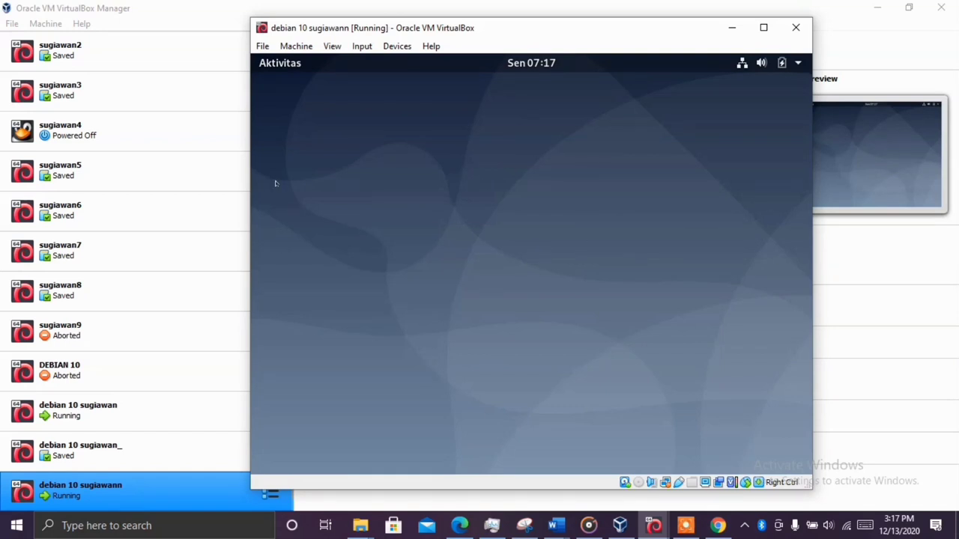
# Open Aktivitas and browse the pages of Tampilkan Aplikasi
pyautogui.click(283, 66)
pyautogui.click(284, 66)
pyautogui.click(285, 65)
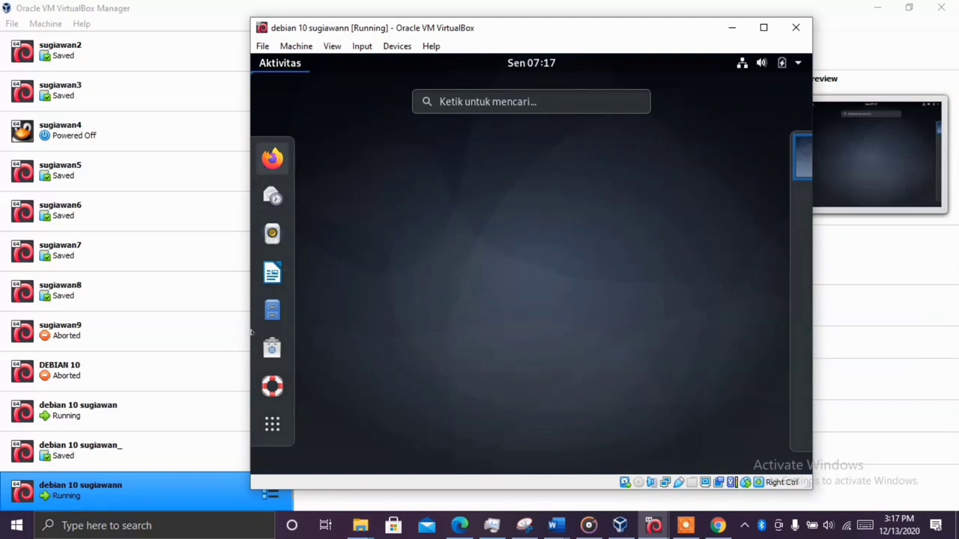
pyautogui.click(272, 427)
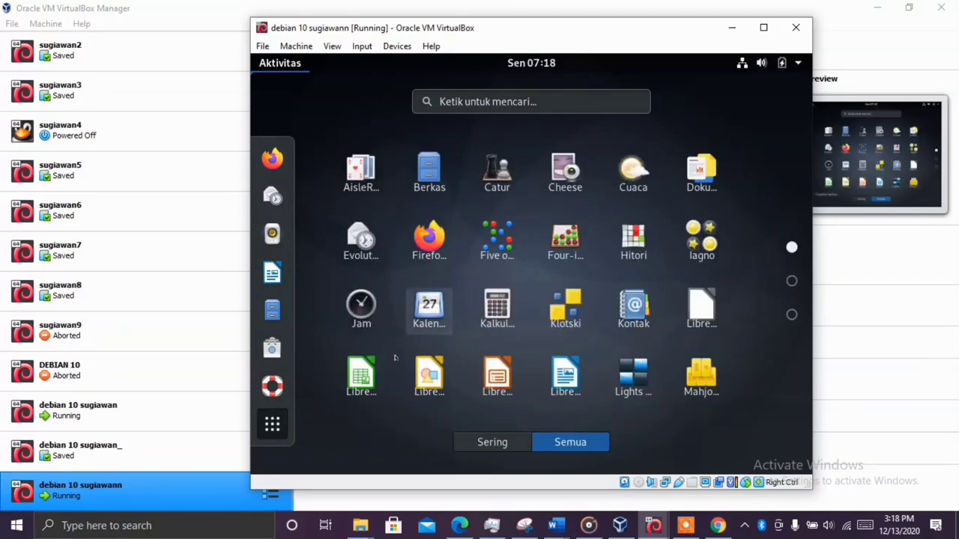
pyautogui.scroll(-2, 473, 332)
pyautogui.scroll(2, 492, 337)
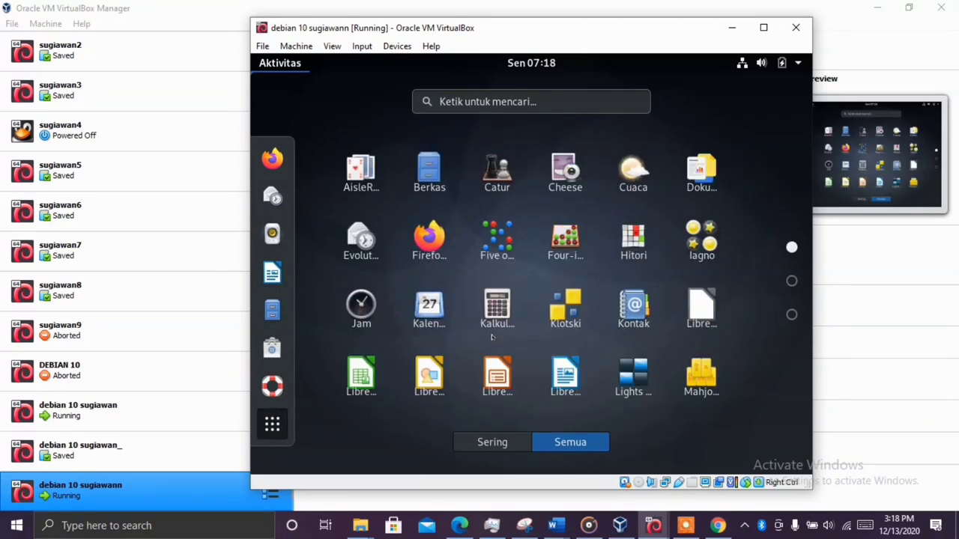
pyautogui.scroll(-2, 491, 337)
pyautogui.scroll(2, 491, 337)
pyautogui.scroll(-1, 595, 301)
pyautogui.scroll(-1, 594, 302)
pyautogui.scroll(2, 592, 302)
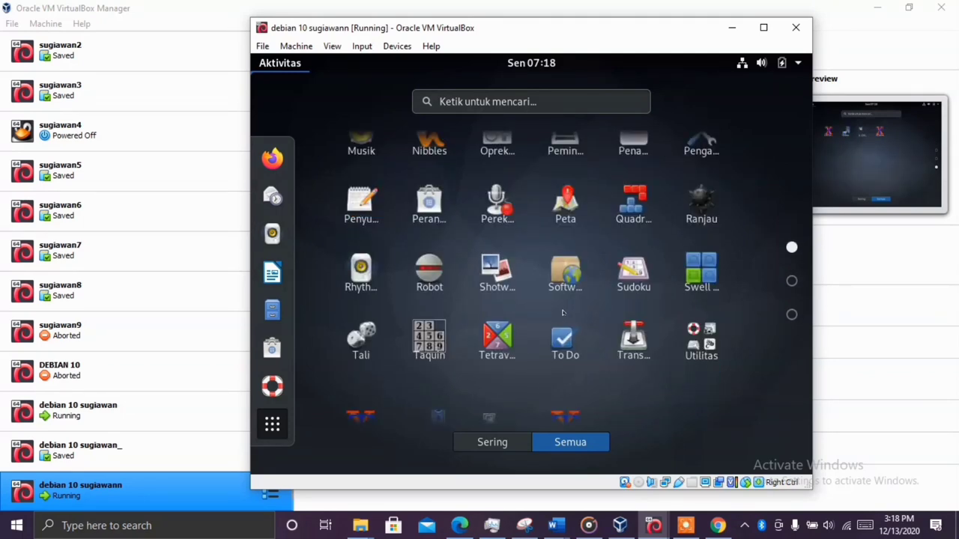
pyautogui.scroll(-2, 556, 317)
pyautogui.scroll(2, 556, 317)
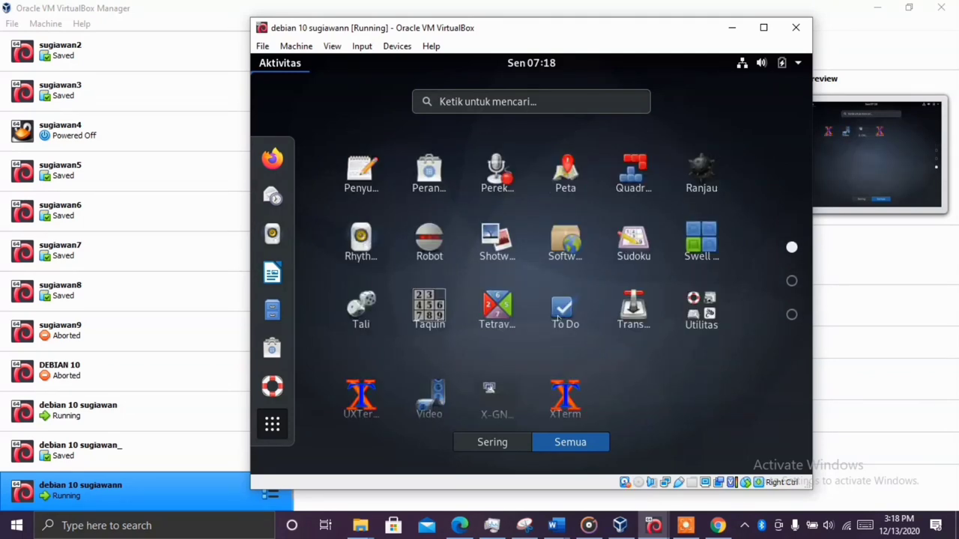
# Search the applications for 'termina' and launch Terminal
pyautogui.click(487, 106)
pyautogui.write('t')
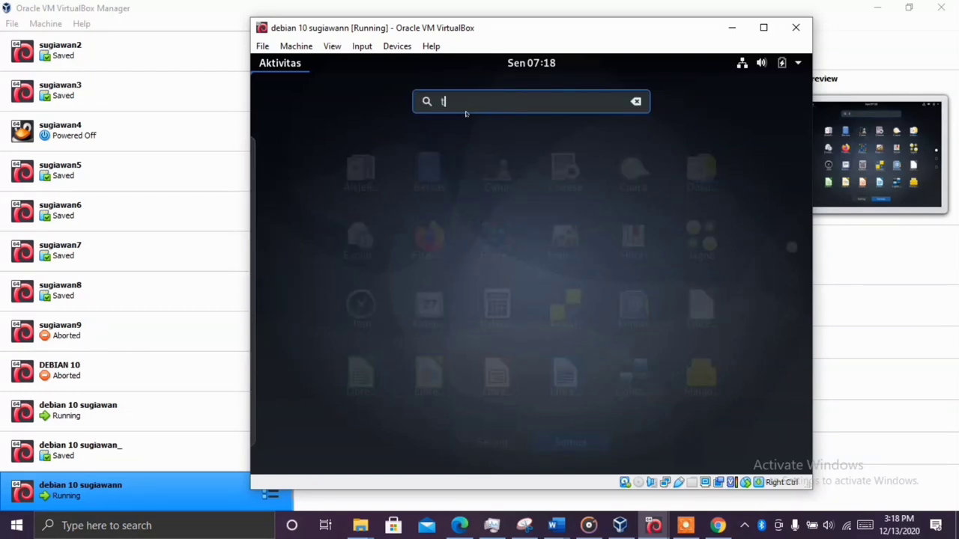
pyautogui.write('ermina')
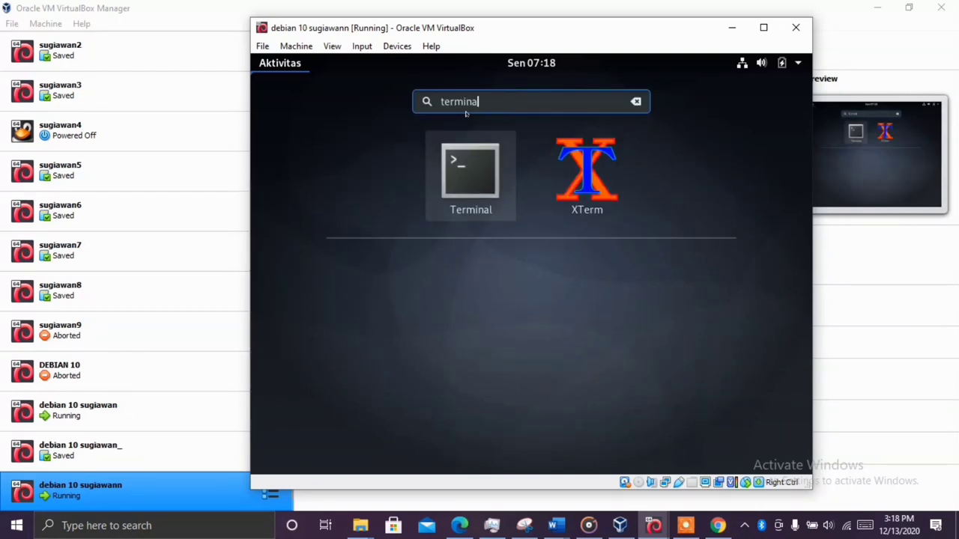
pyautogui.click(468, 161)
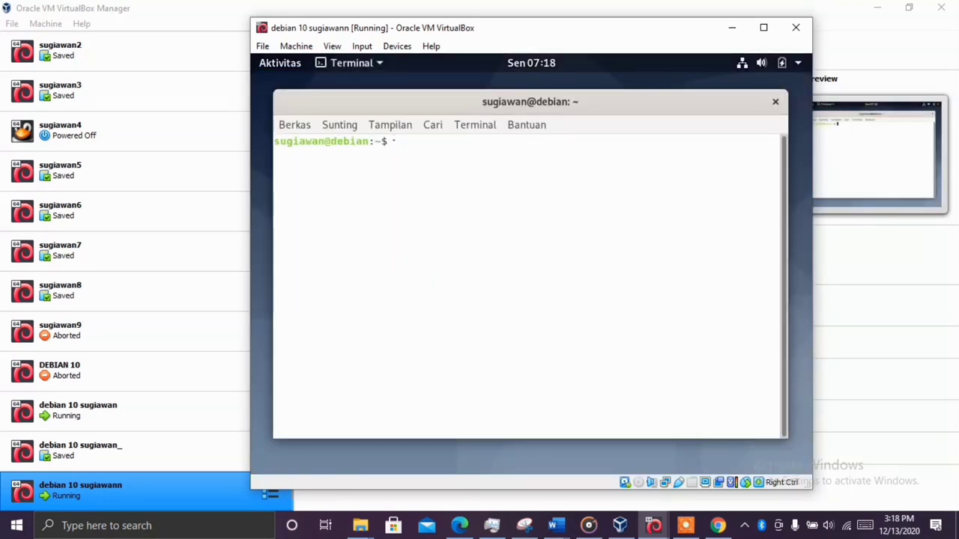
# Move the Terminal window into place and open Sunting > Preferensi for its profile
pyautogui.moveTo(462, 104); pyautogui.dragTo(521, 113)
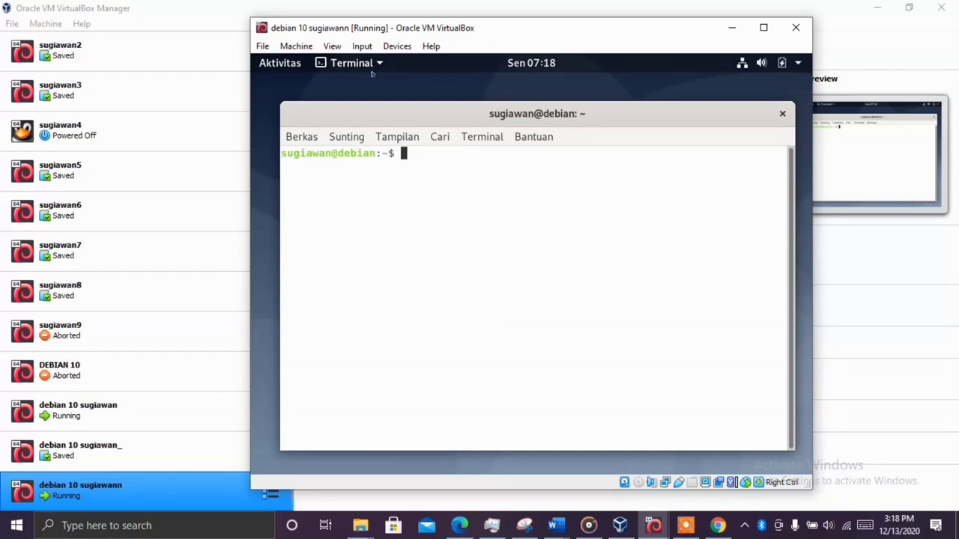
pyautogui.click(396, 138)
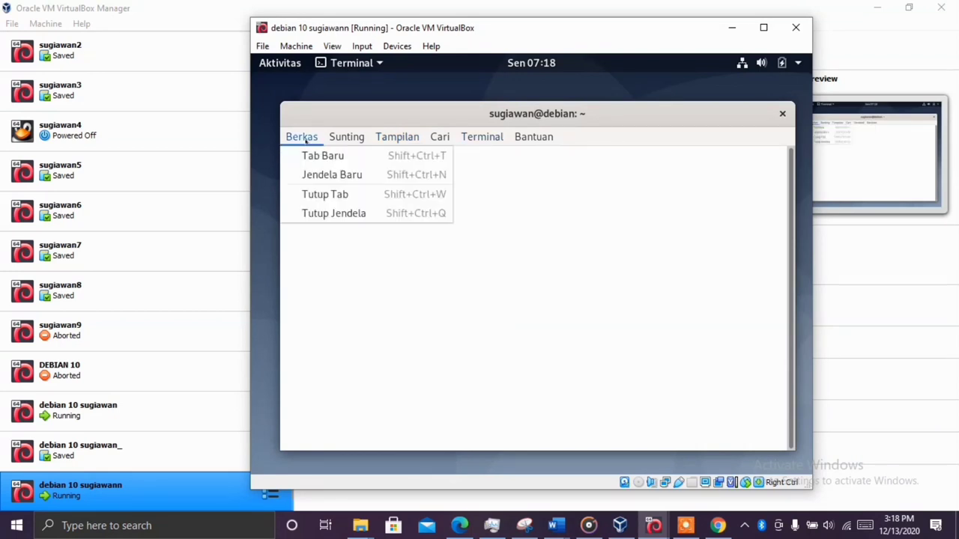
pyautogui.moveTo(339, 135)
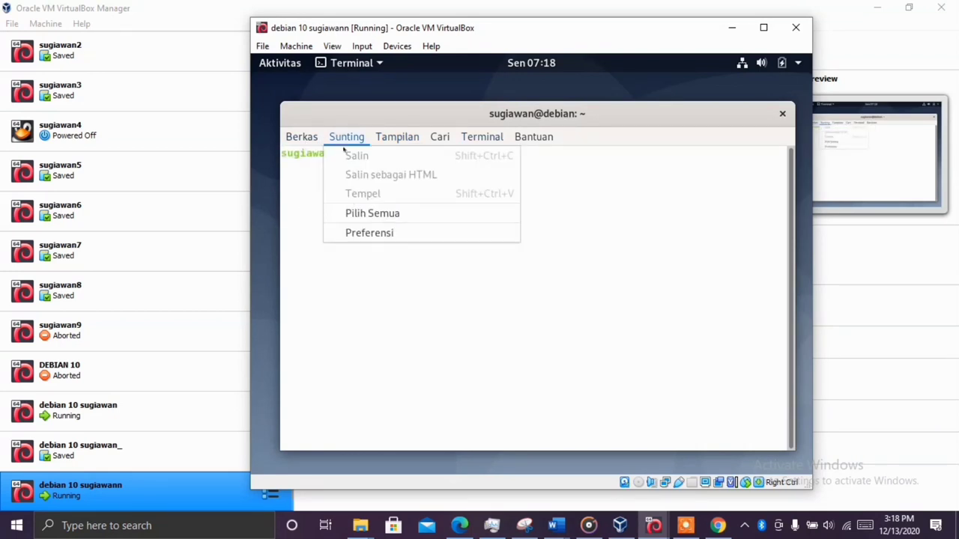
pyautogui.click(346, 229)
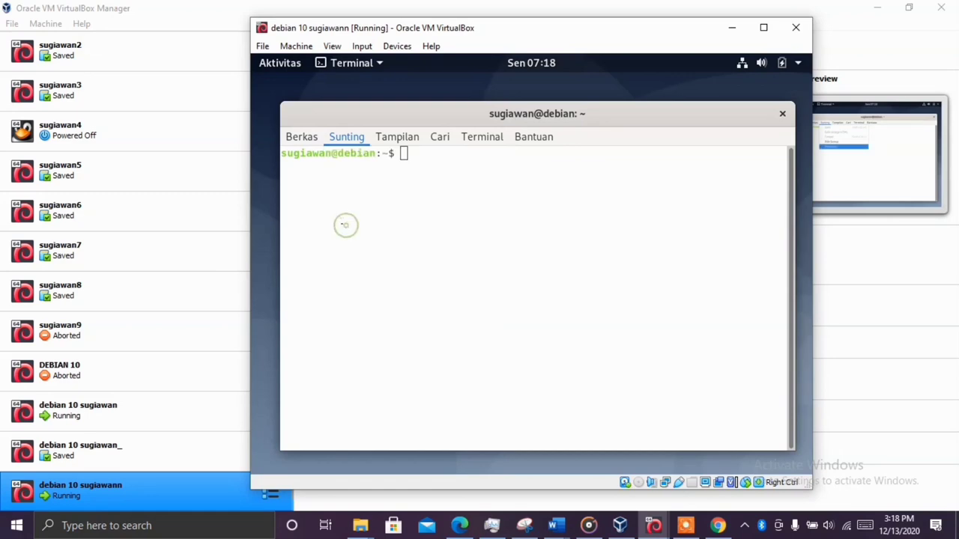
# On the Warna tab, drop the system theme colours and set the background to #2E3436
pyautogui.click(463, 122)
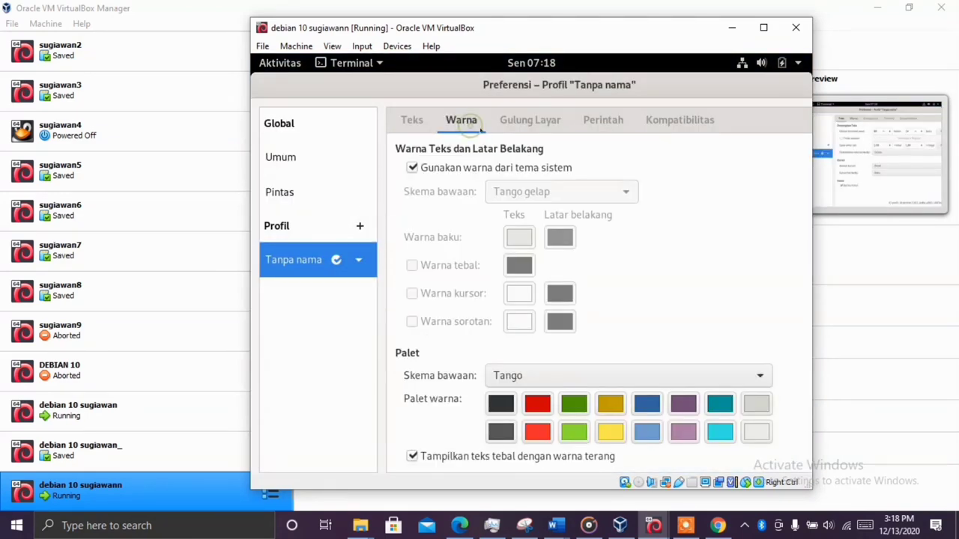
pyautogui.click(447, 172)
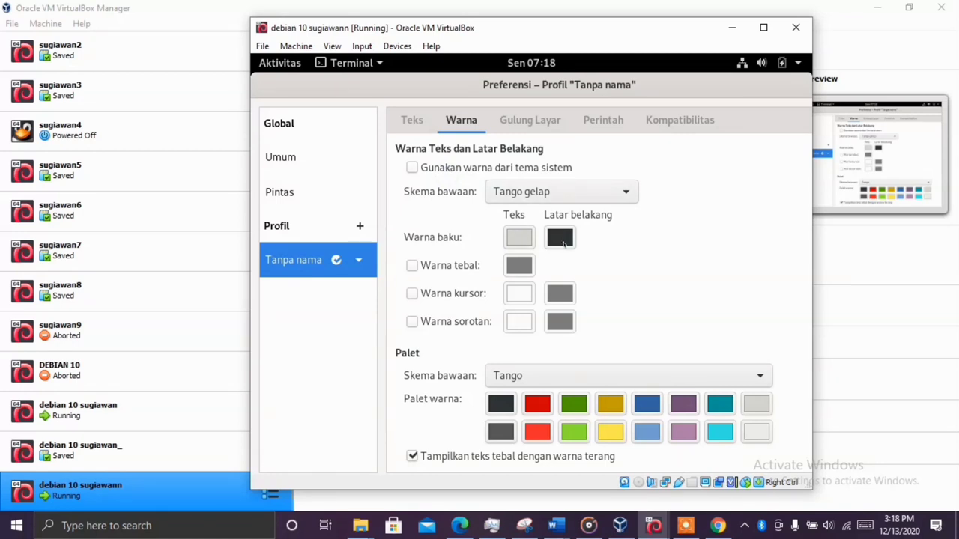
pyautogui.click(564, 238)
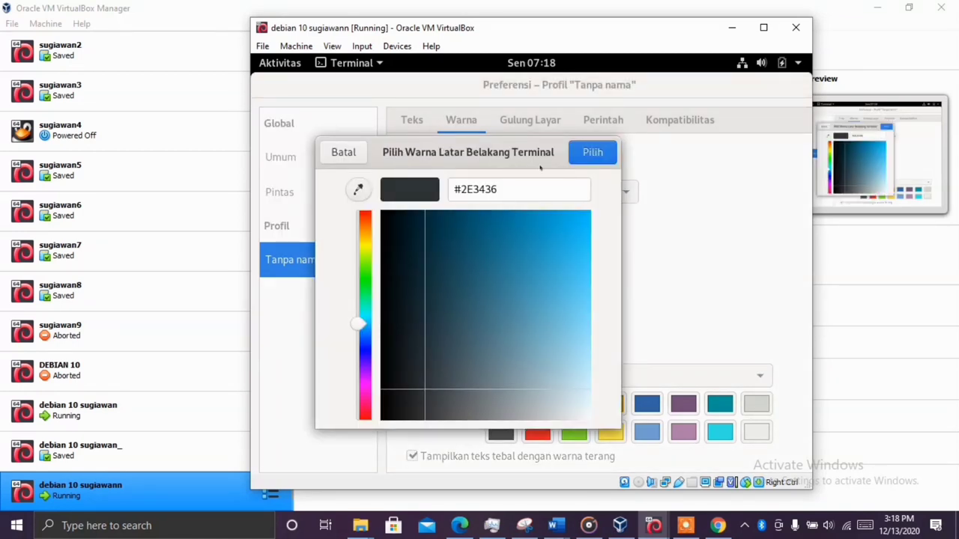
pyautogui.click(587, 153)
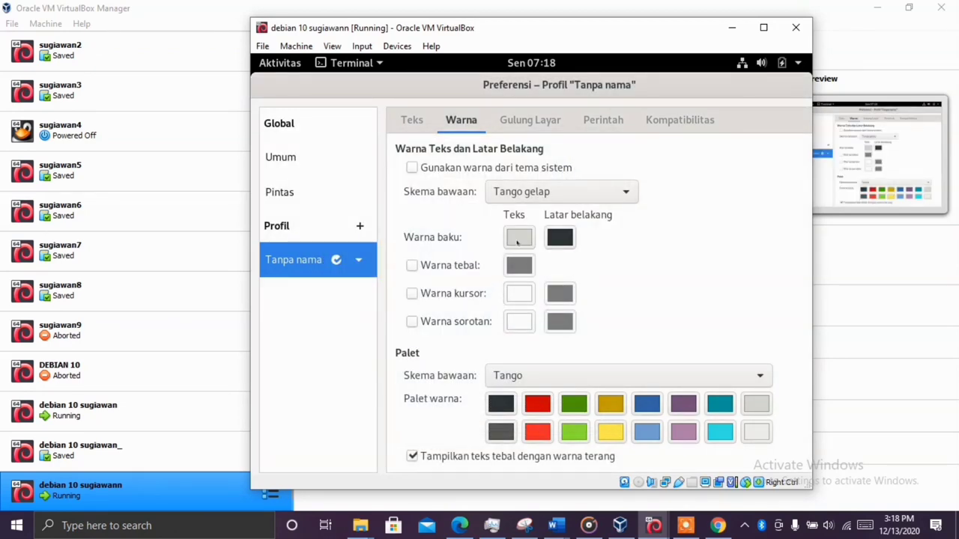
# Set the default text colour to cyan #53FFC7 and bring the terminal back to the front
pyautogui.click(516, 237)
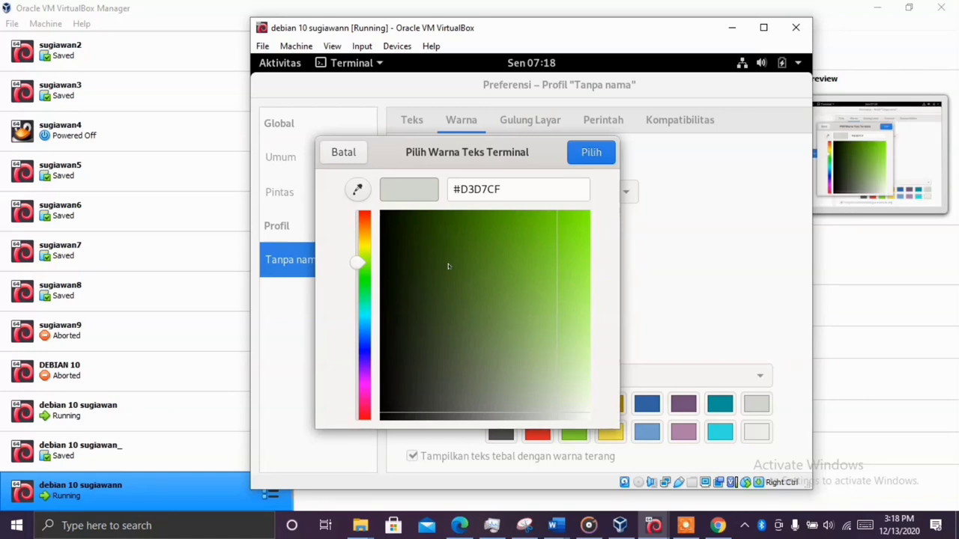
pyautogui.moveTo(359, 264); pyautogui.dragTo(358, 302)
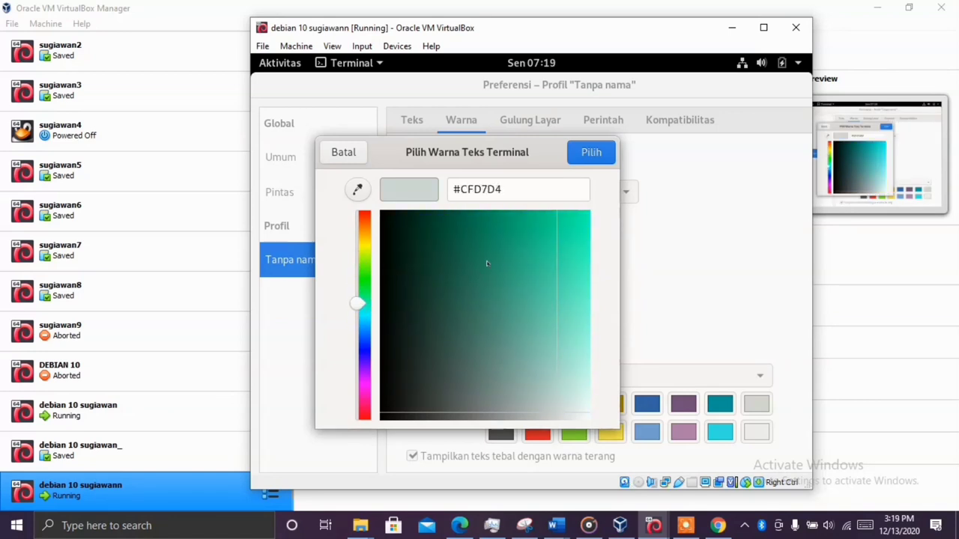
pyautogui.moveTo(488, 262); pyautogui.dragTo(588, 279)
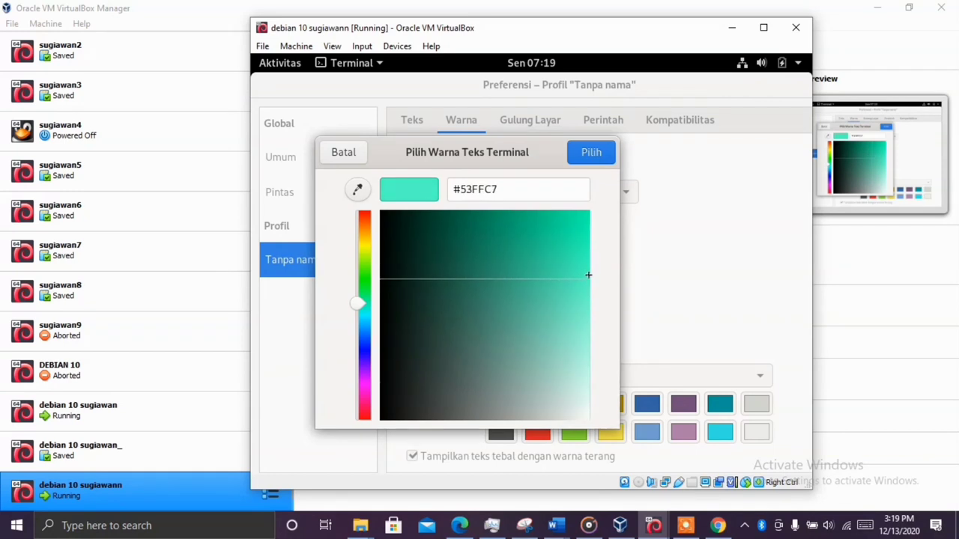
pyautogui.click(591, 152)
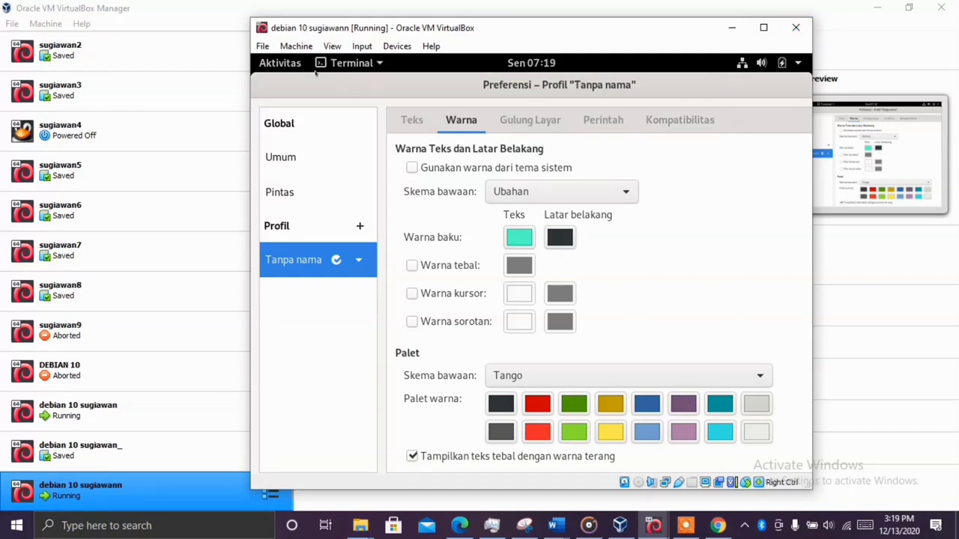
pyautogui.click(280, 63)
pyautogui.click(635, 298)
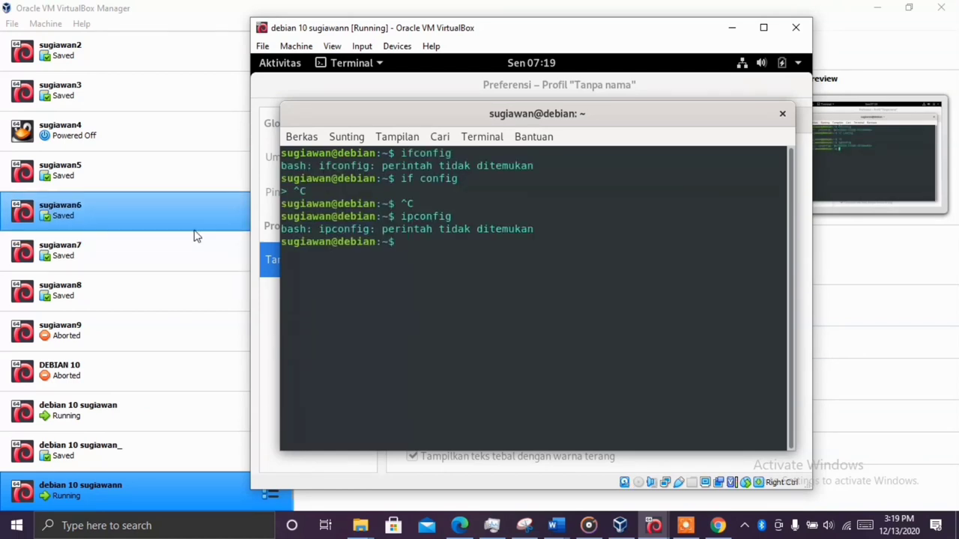
# Run 'ip a' to list lo and enp0s3 at 10.0.2.15/24, then nudge the window left
pyautogui.write('ip a')
pyautogui.press('Return')
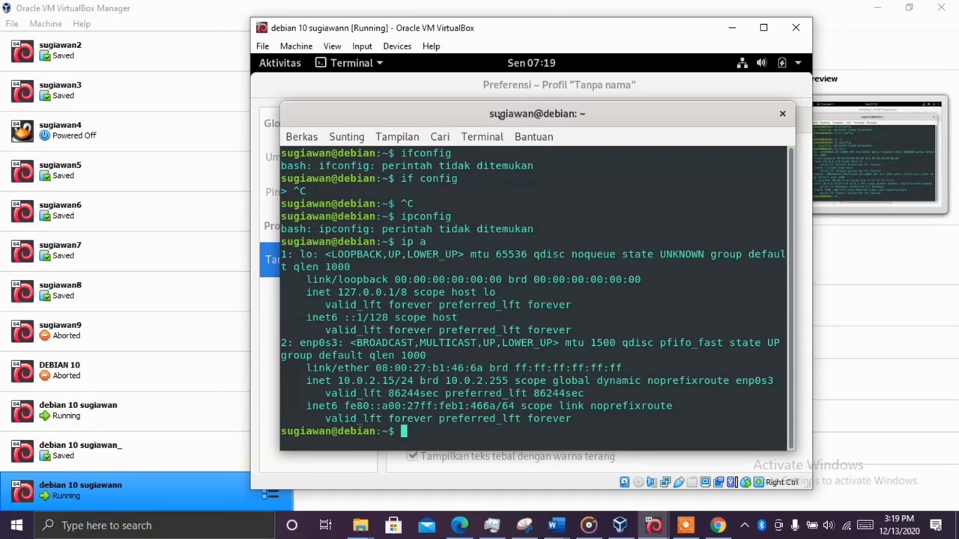
pyautogui.moveTo(499, 114)
pyautogui.mouseDown()
pyautogui.moveTo(436, 111)
pyautogui.moveTo(489, 104)
pyautogui.mouseUp()
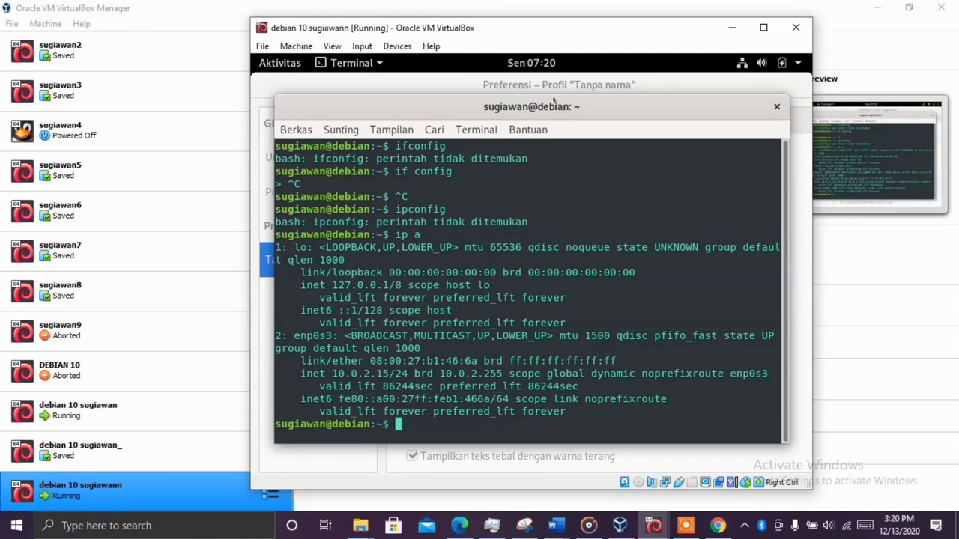